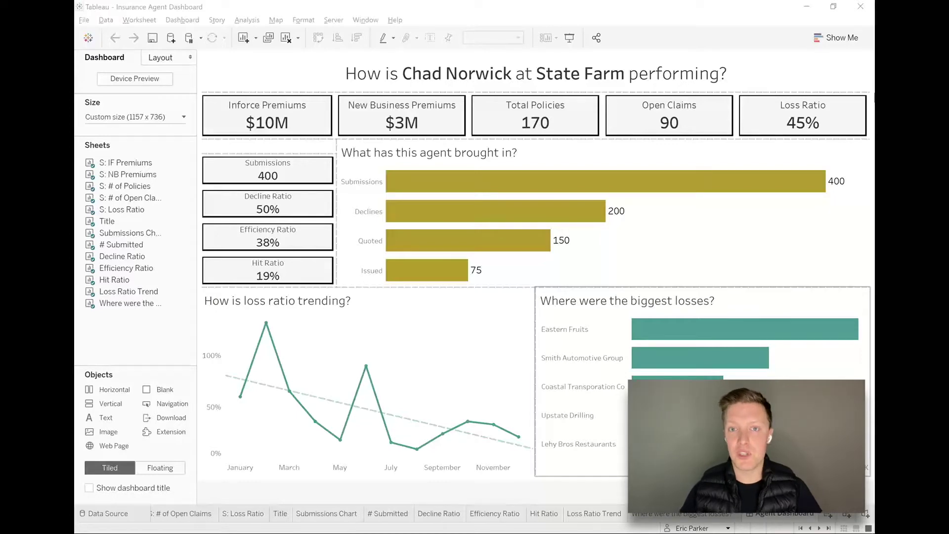
- View the Insurance Agent Dashboard in presentation mode and examine its row of summary tiles
click(745, 68)
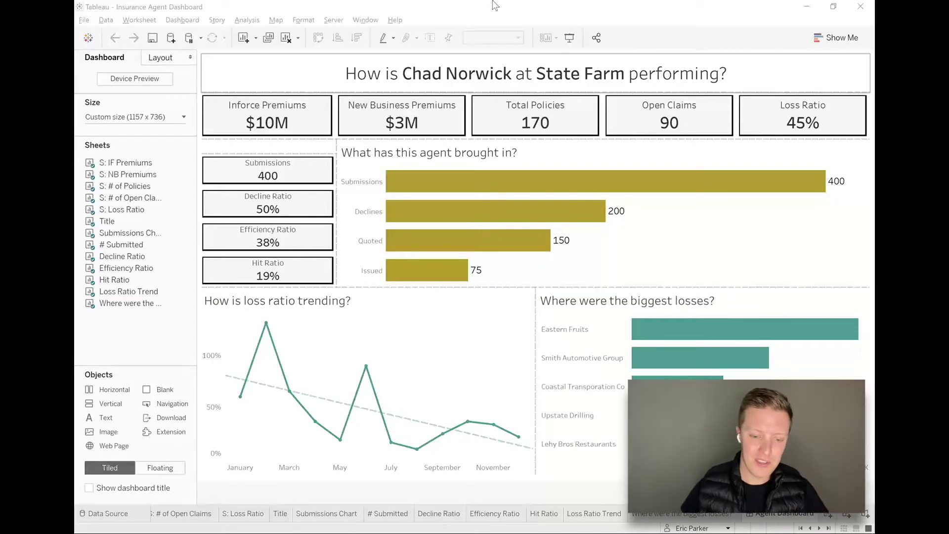
click(571, 40)
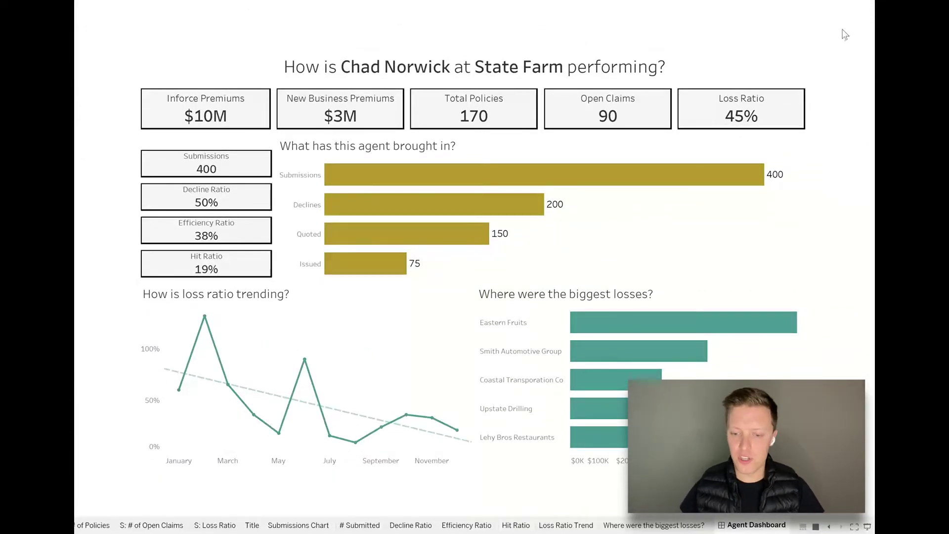
click(651, 111)
click(651, 110)
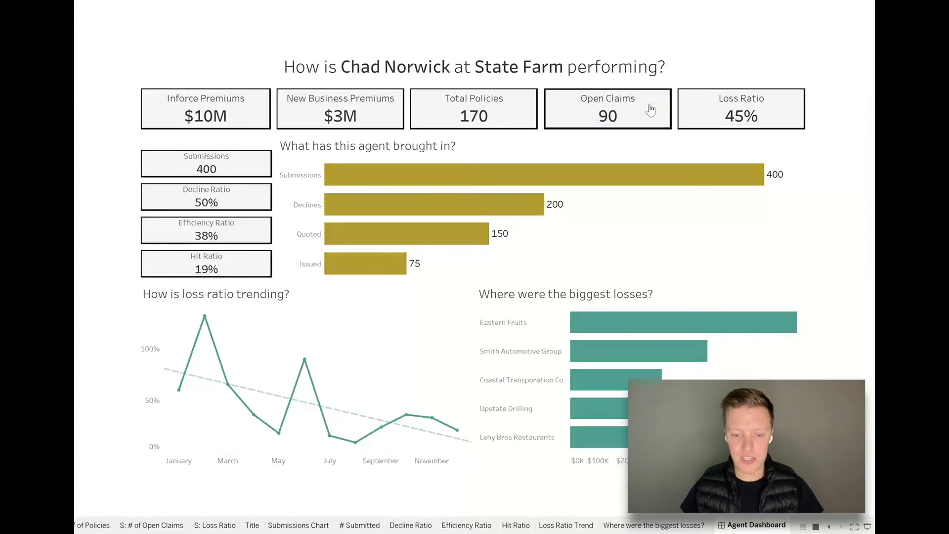
click(220, 117)
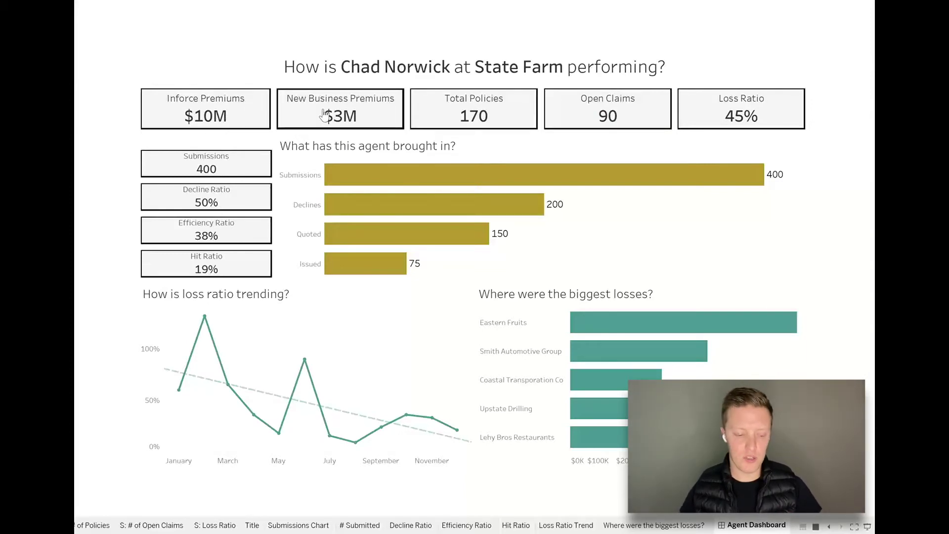
key(Escape)
- Switch to the Restaurant Profitability Analysis workbook and examine the Sales Dashboard's three sales summary tiles in presentation mode
key(alt+Tab)
key(Tab)
click(460, 361)
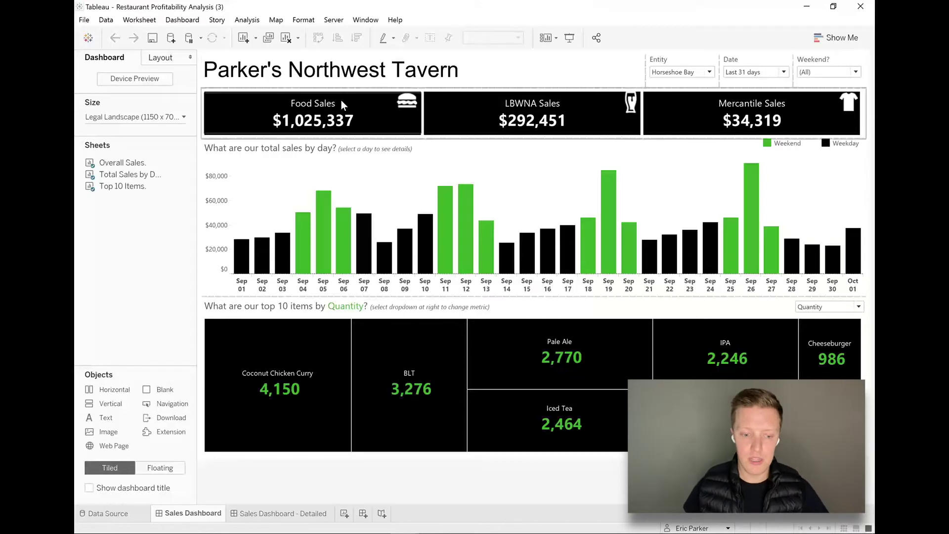
click(569, 37)
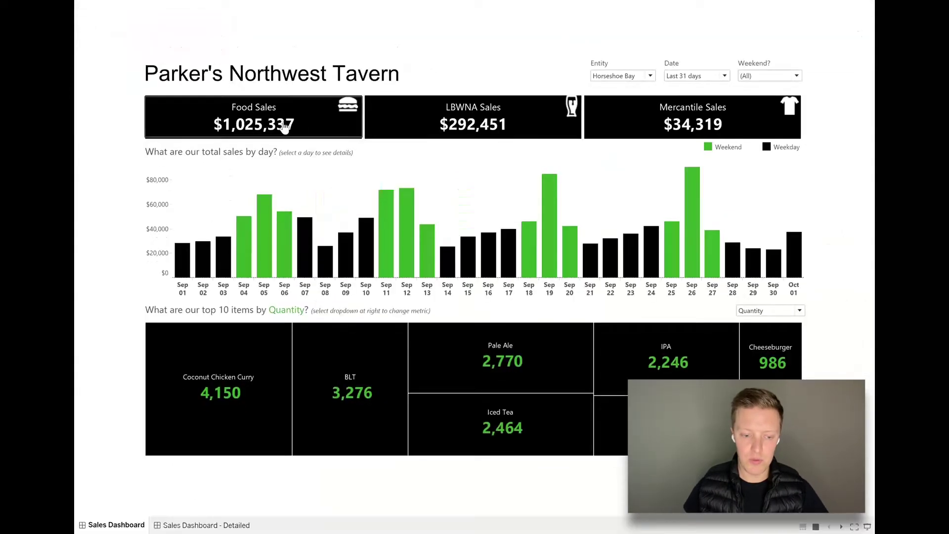
click(284, 125)
click(303, 125)
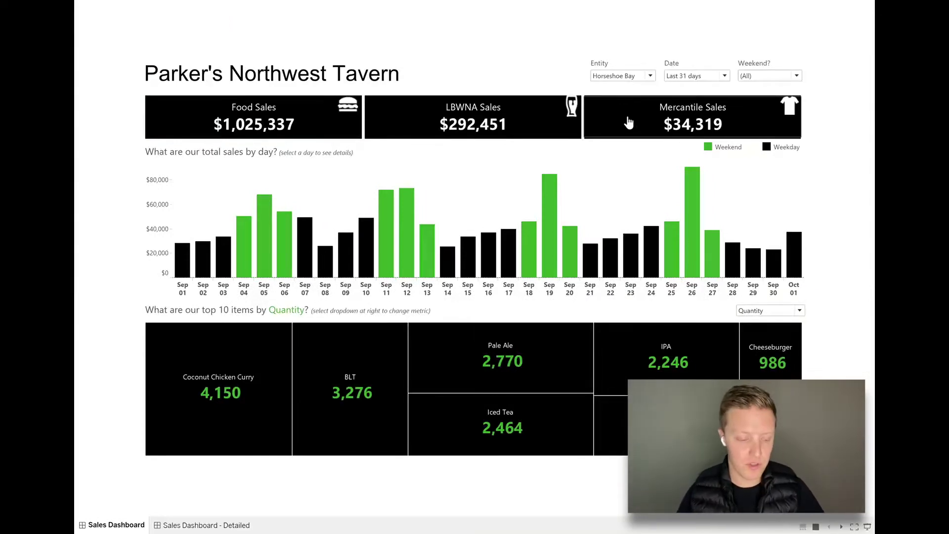
key(Escape)
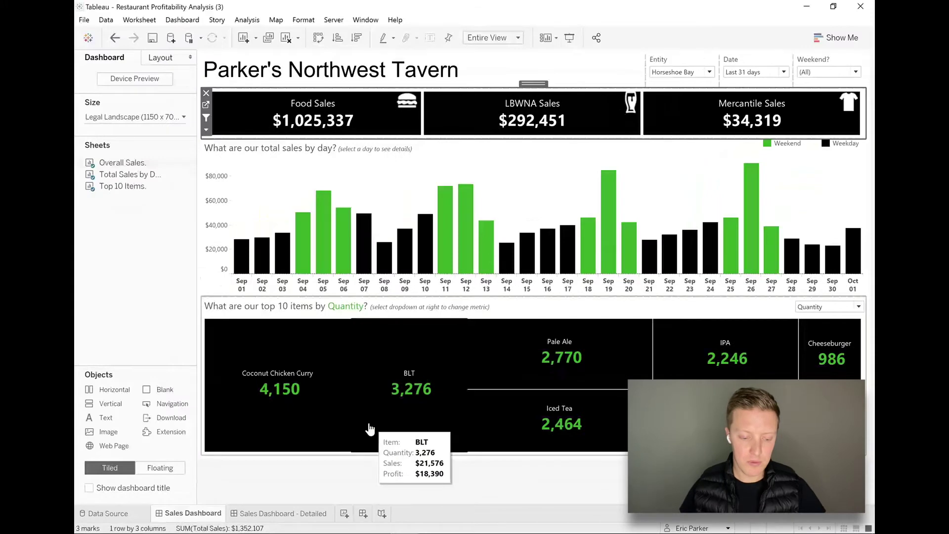
- View the Loan Analysis dashboard in the Kiva Loans workbook and switch to the Book1 workbook
key(alt+Tab)
click(663, 346)
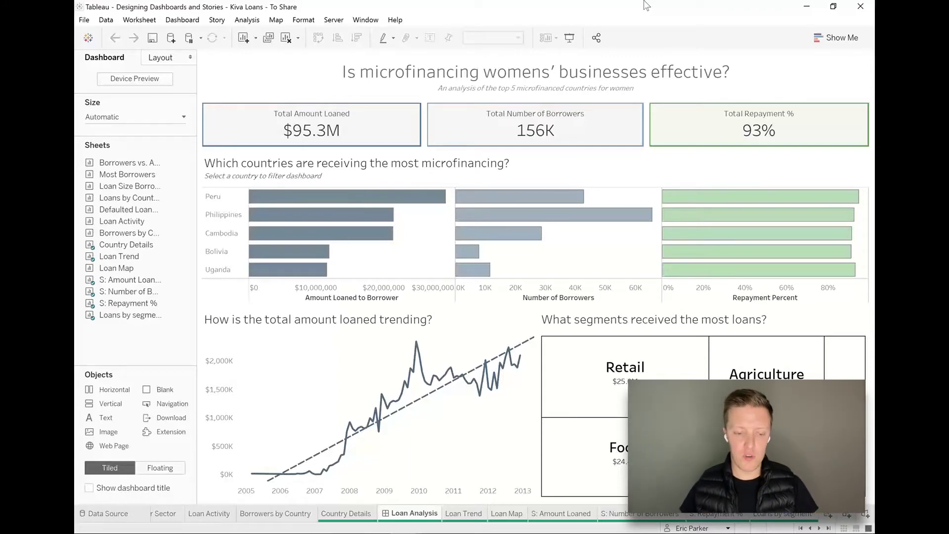
key(alt+Tab)
key(alt+Tab)
key(alt+Tab)
key(alt+Tab)
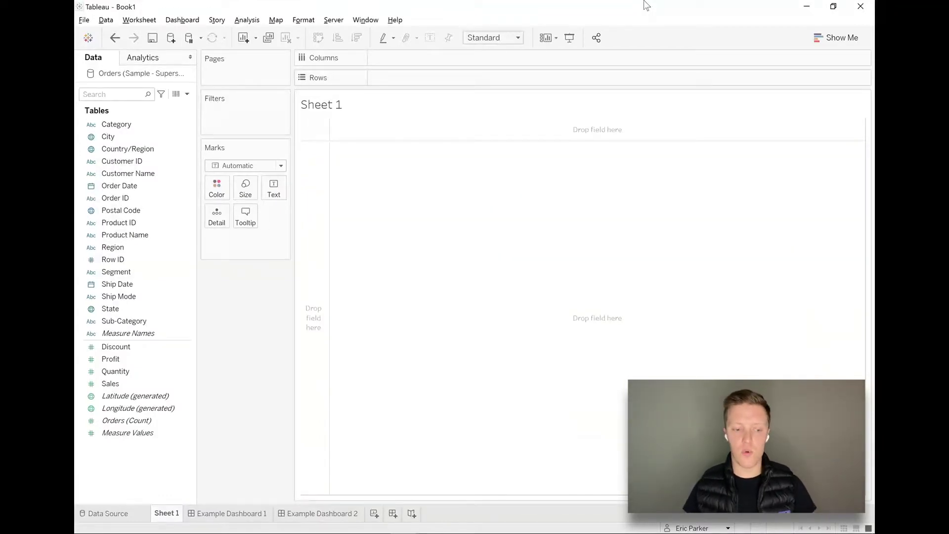
- Check the Tableau Repository data source path in the Notepad window and return to the Book1 workbook
key(alt+Tab)
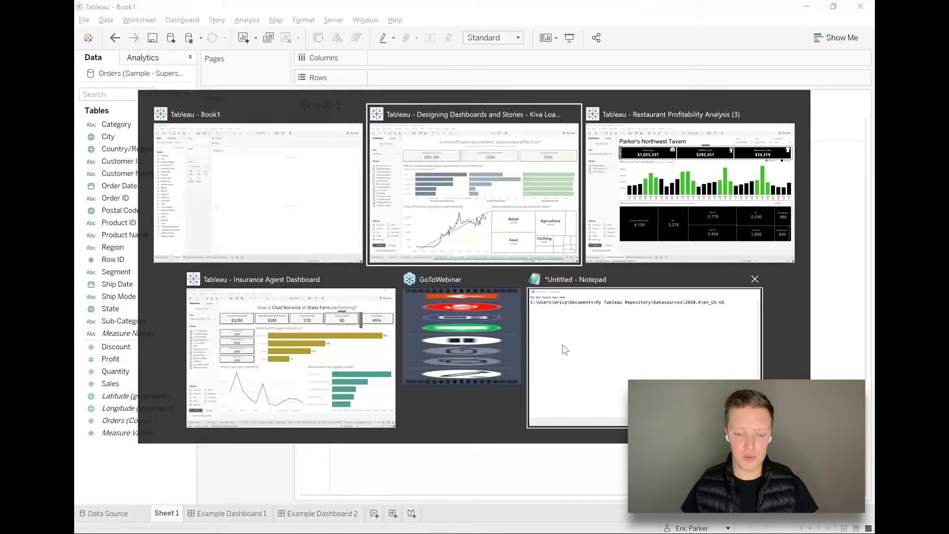
click(616, 331)
click(718, 234)
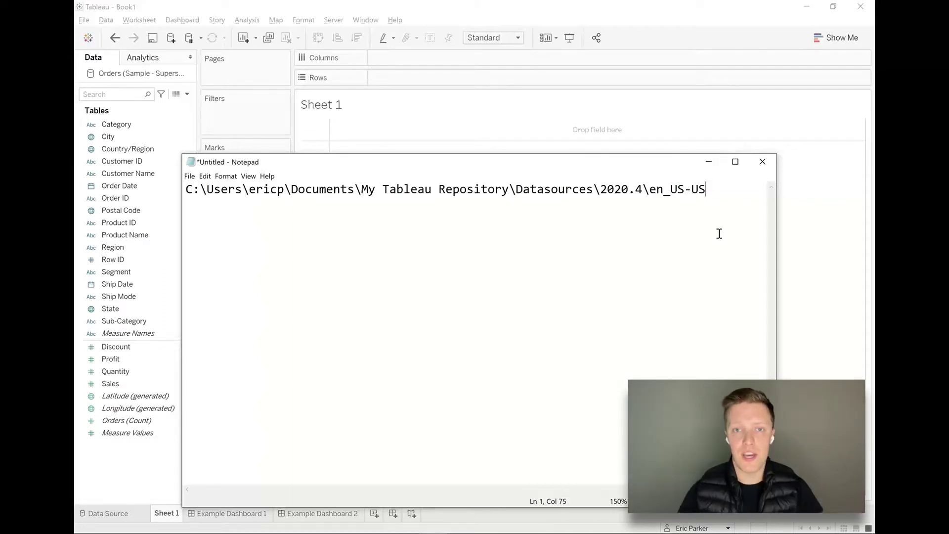
click(494, 5)
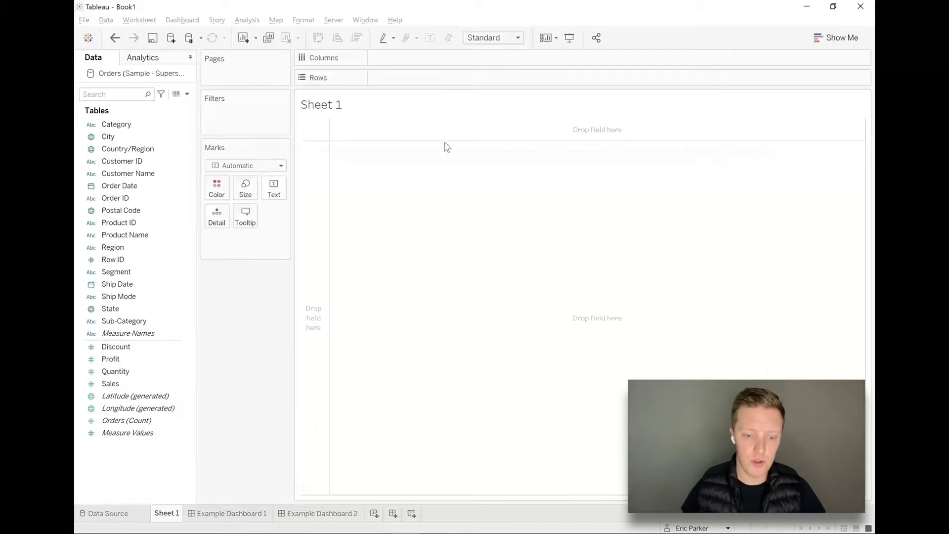
- Rename Sheet 1 as Regional Profit Summary
double_click(167, 513)
text(Regional Profit Summary)
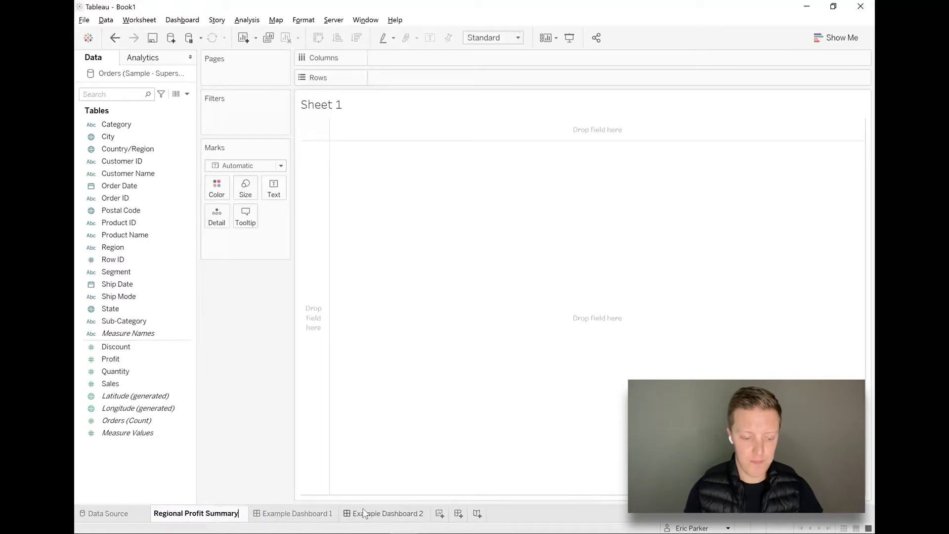
key(Return)
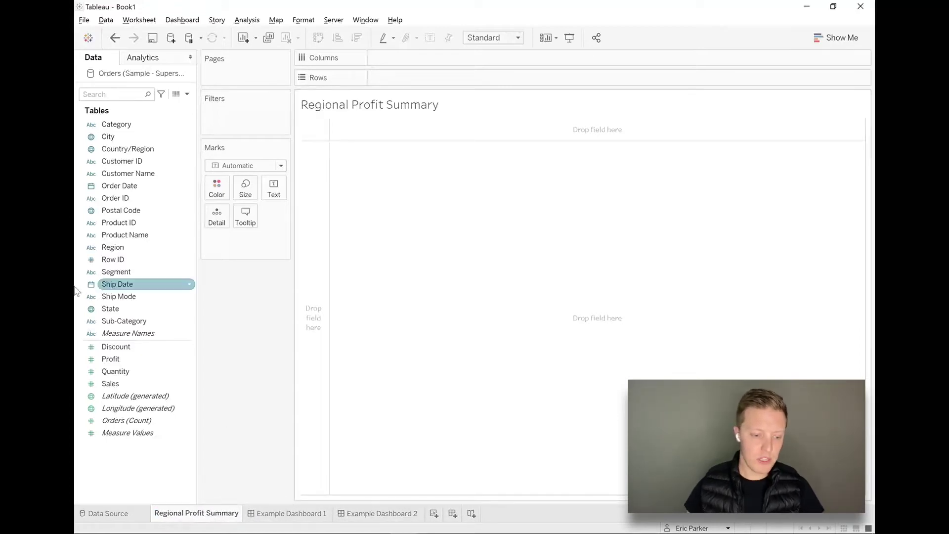
- Build a text table with Region on columns and the sum of Profit as the text mark
click(131, 249)
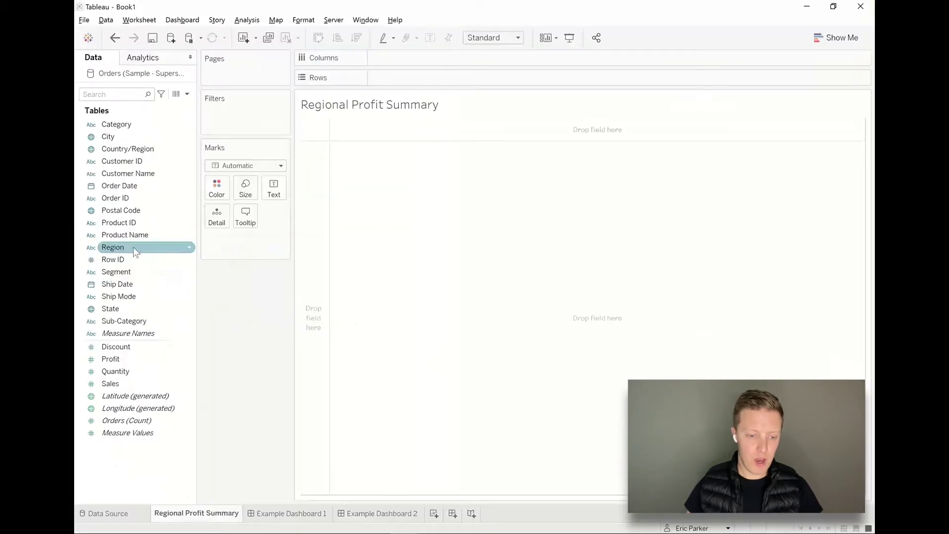
drag(136, 252, 452, 62)
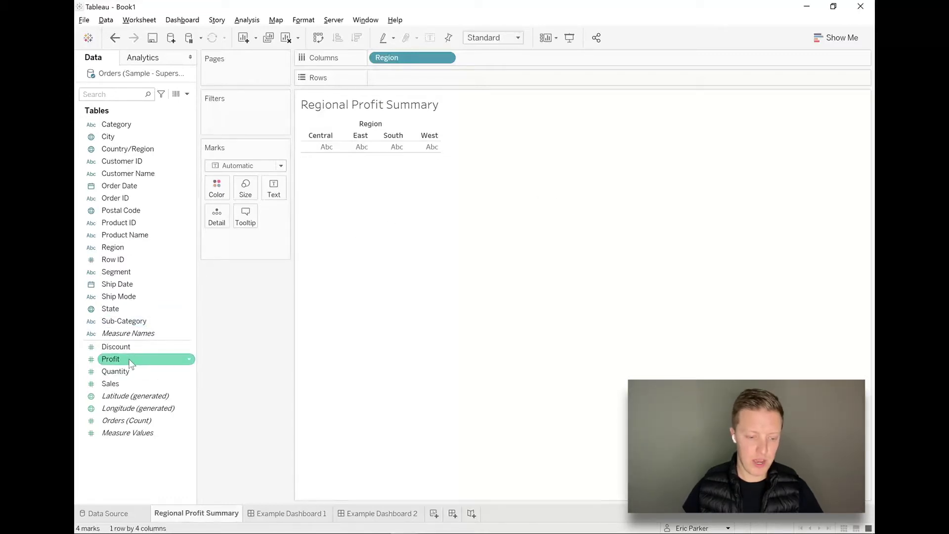
drag(131, 364, 278, 182)
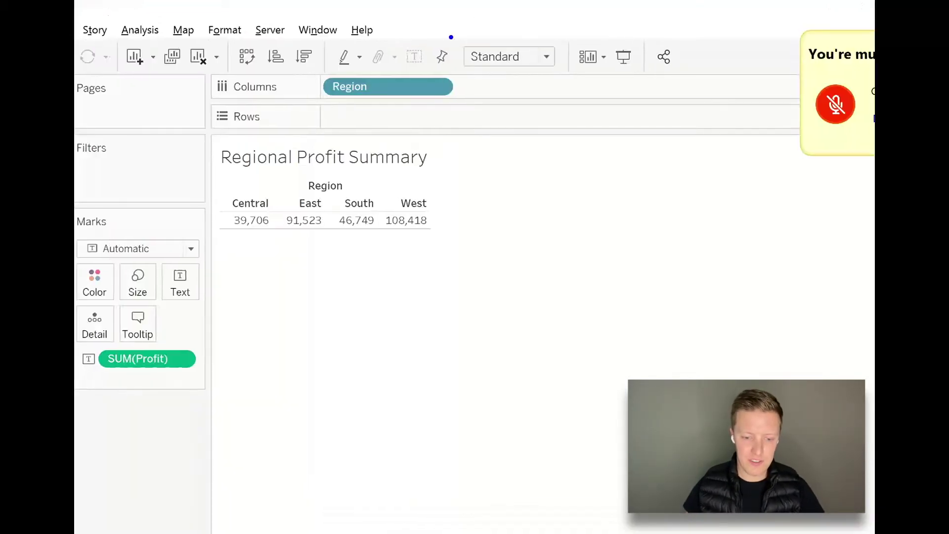
- Set the worksheet's fit to Entire View
drag(451, 37, 593, 79)
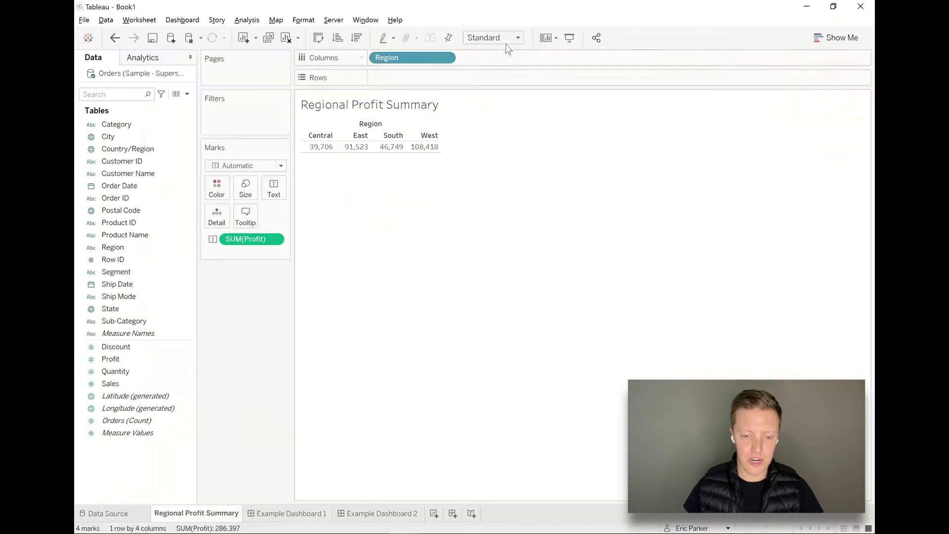
click(506, 41)
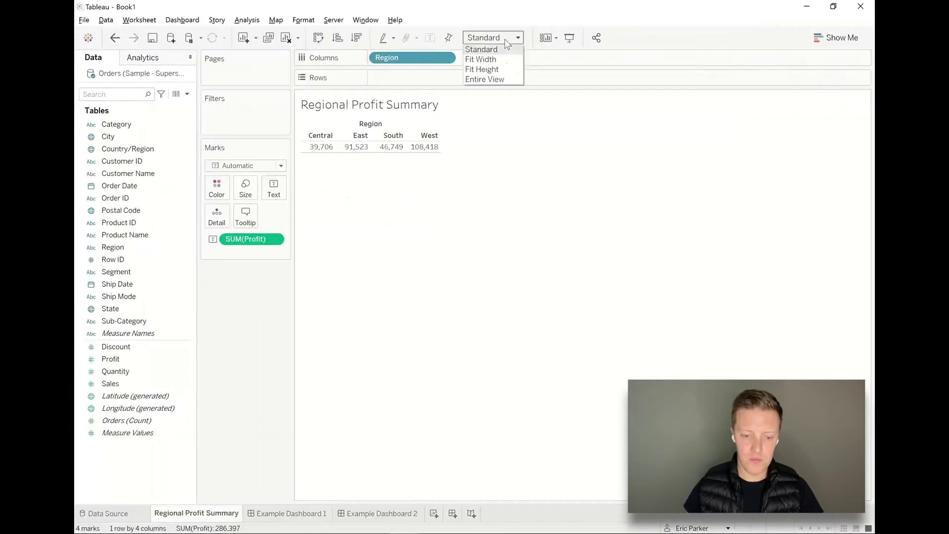
click(495, 79)
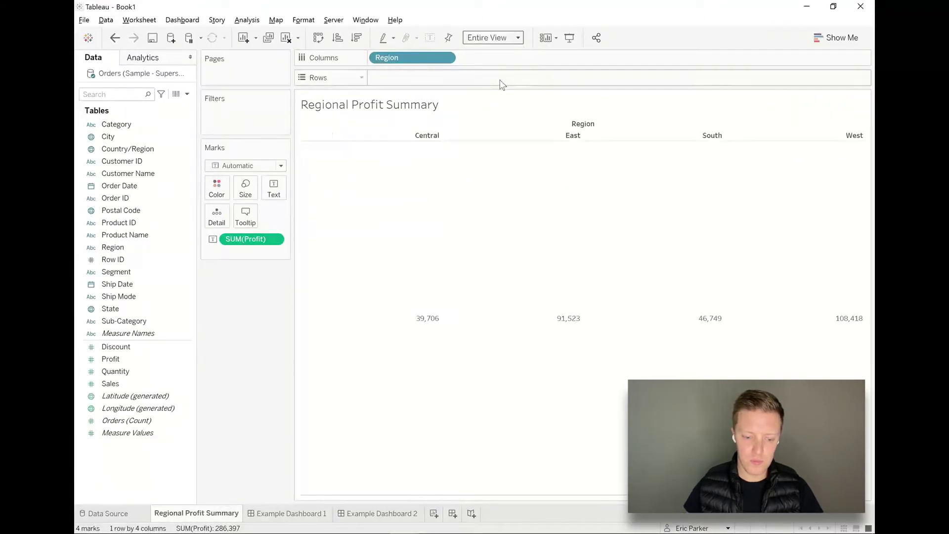
- Set the font size of the SUM(Profit) label to 20
click(275, 188)
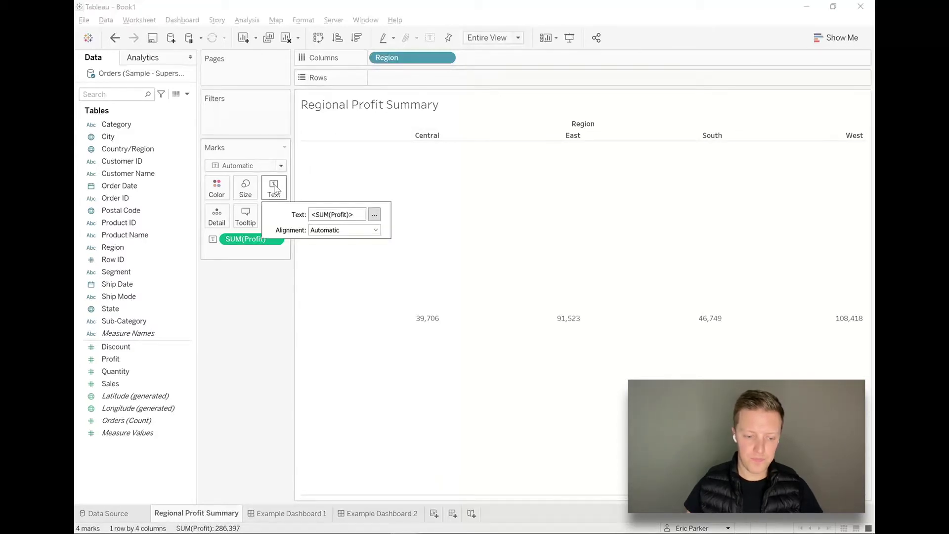
click(374, 214)
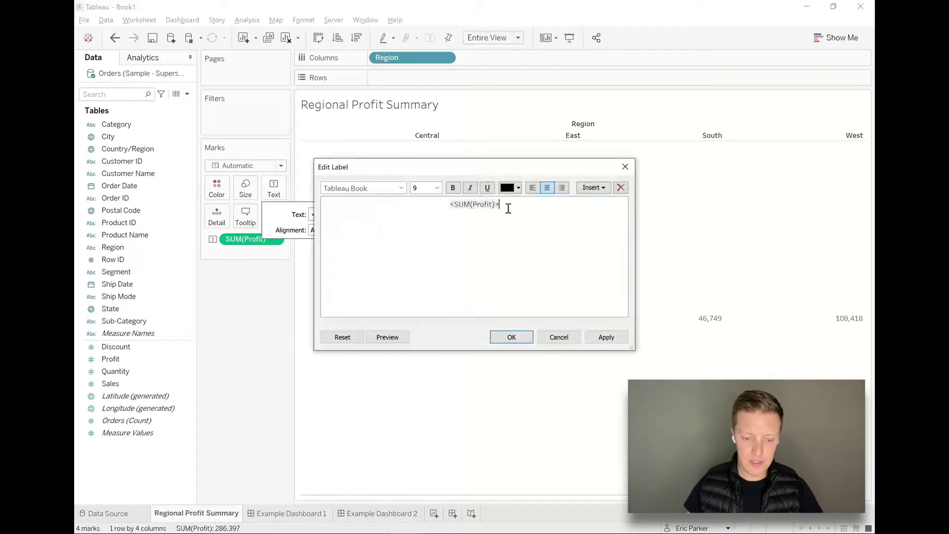
drag(506, 206, 438, 208)
click(436, 188)
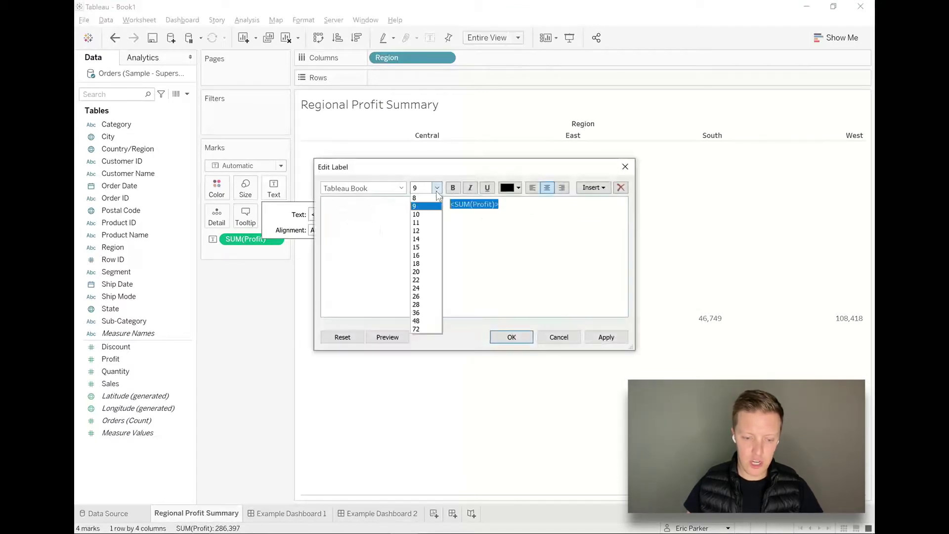
click(424, 273)
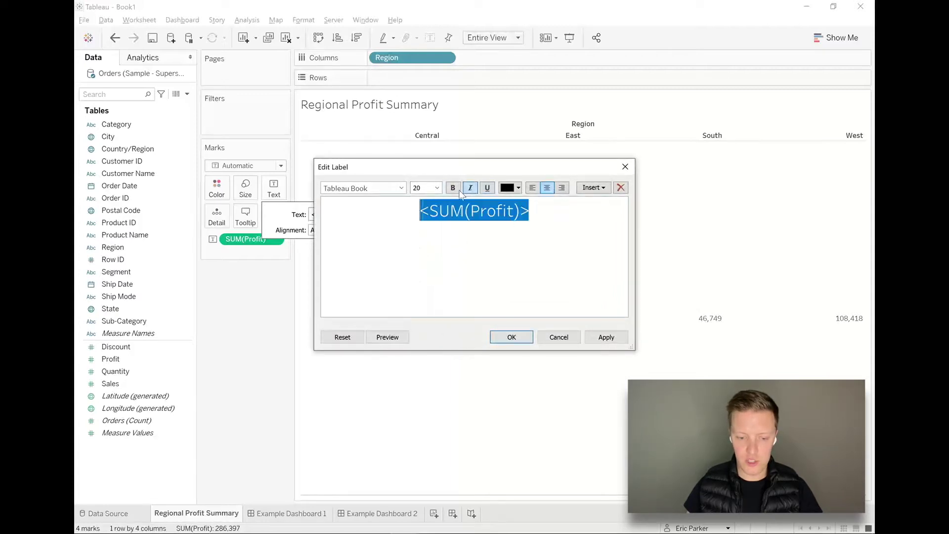
click(506, 338)
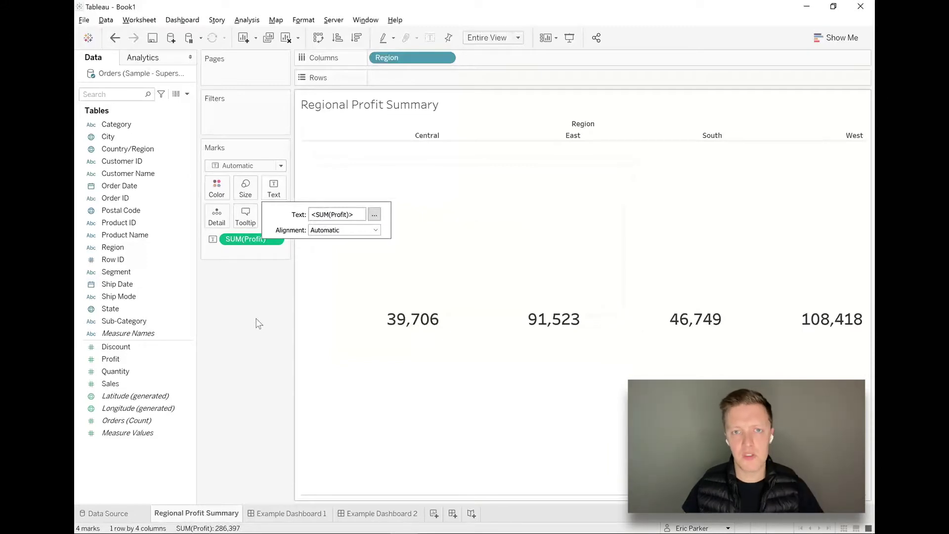
- Center the profit label text horizontally
click(346, 230)
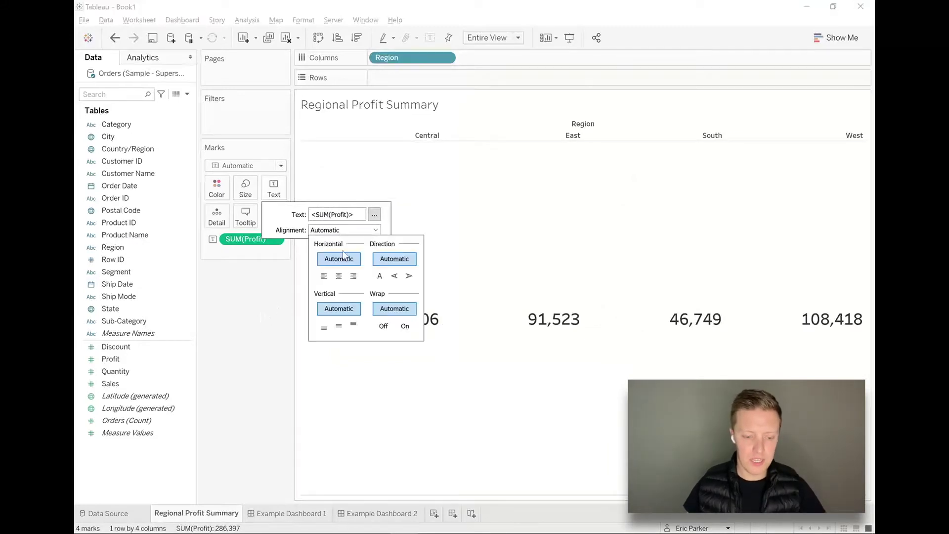
click(339, 276)
click(245, 306)
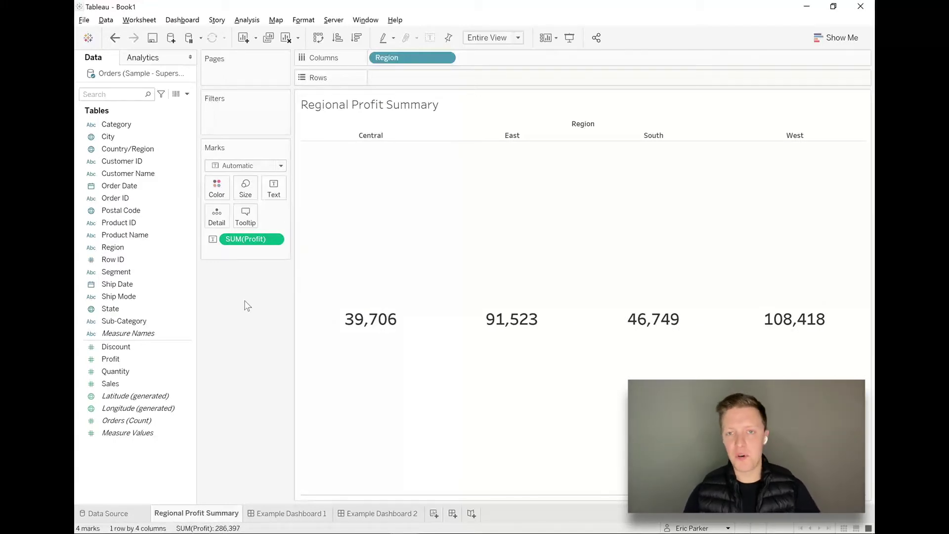
click(218, 191)
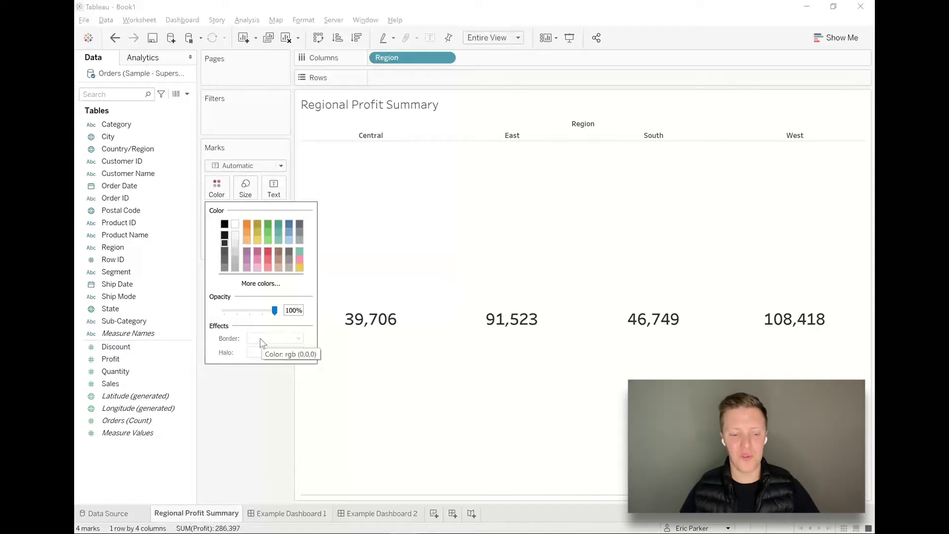
click(265, 390)
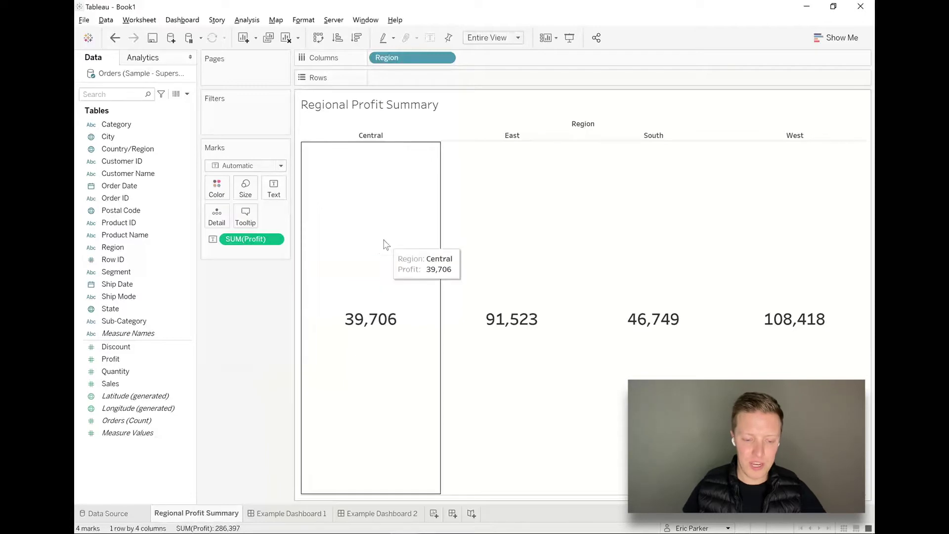
- Set the column divider pane border to a solid, medium-thick dark grey line and raise its level to the maximum
right_click(386, 244)
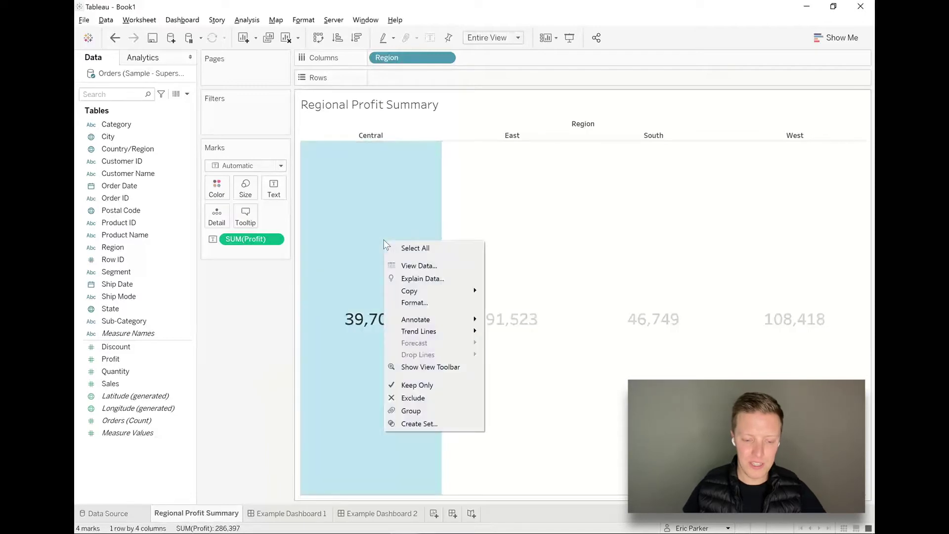
click(423, 302)
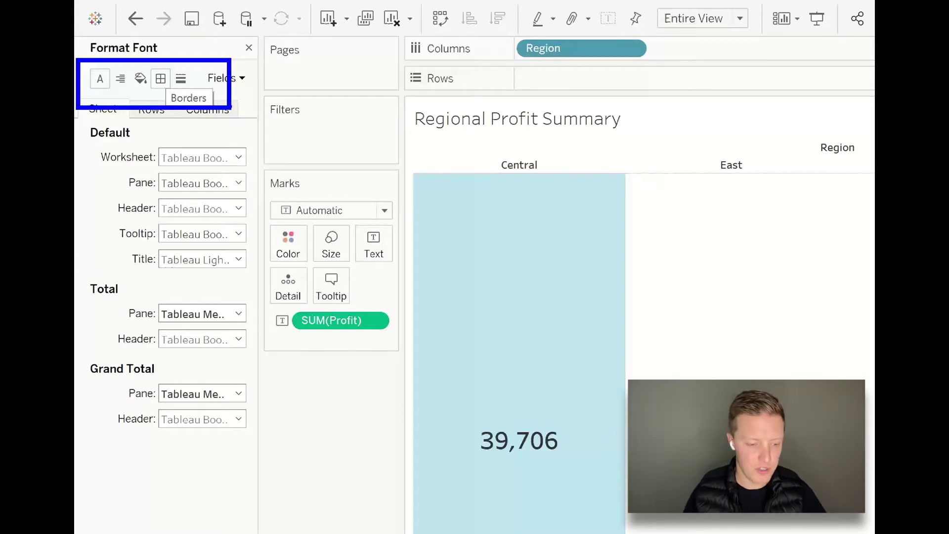
click(160, 78)
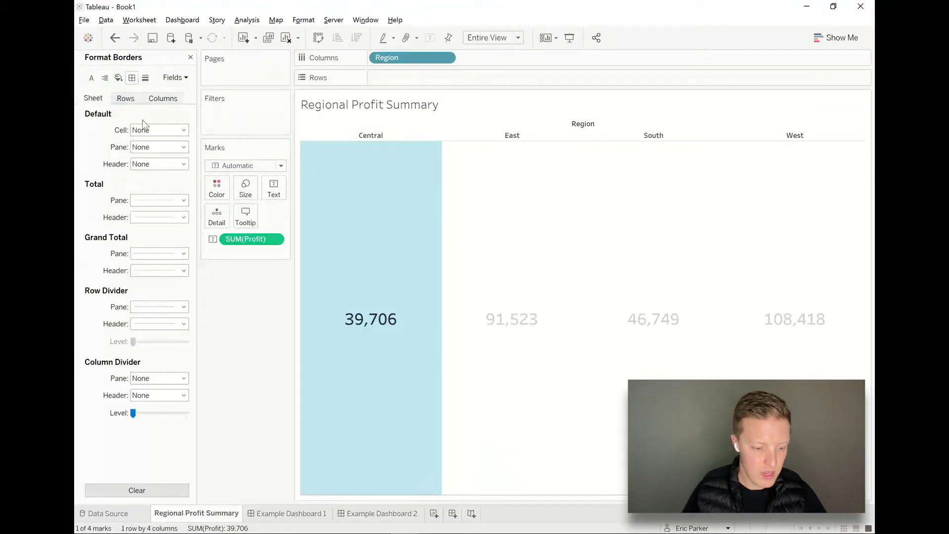
click(153, 379)
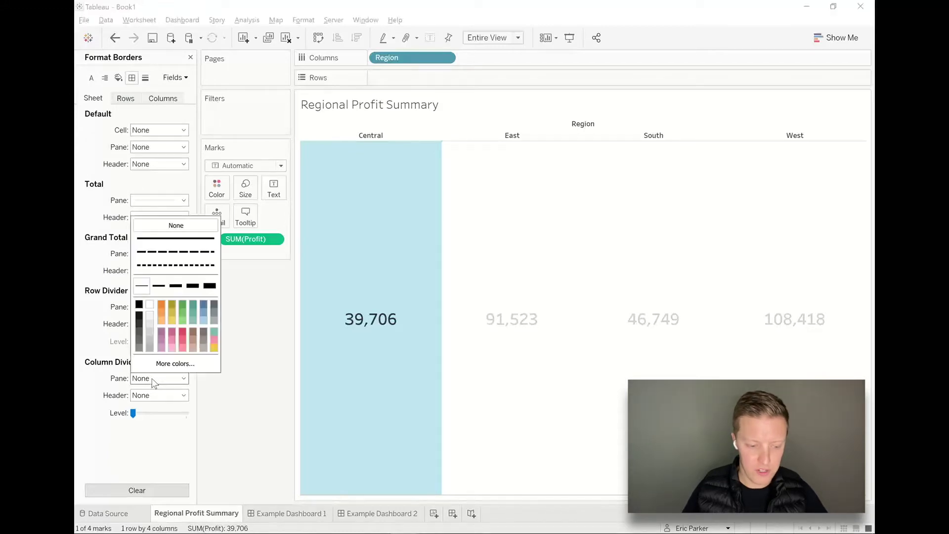
click(165, 239)
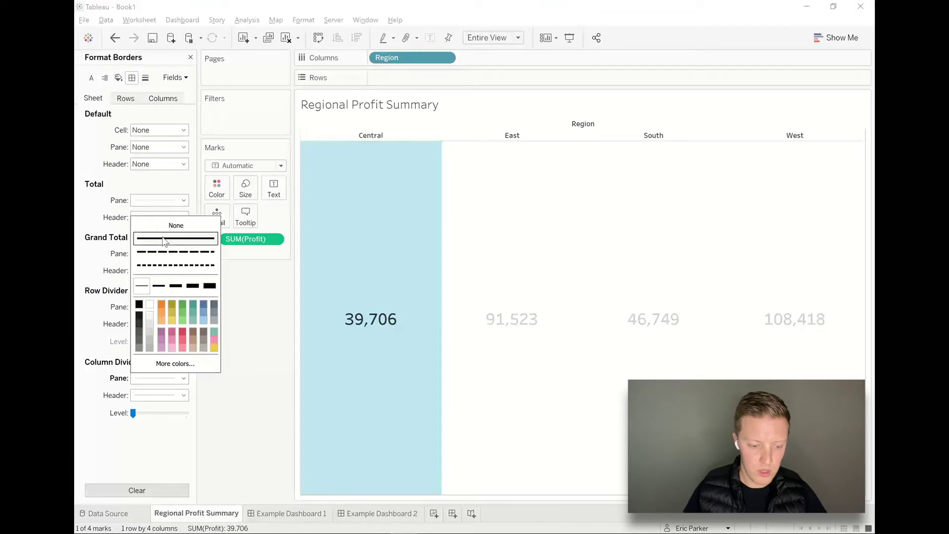
click(175, 286)
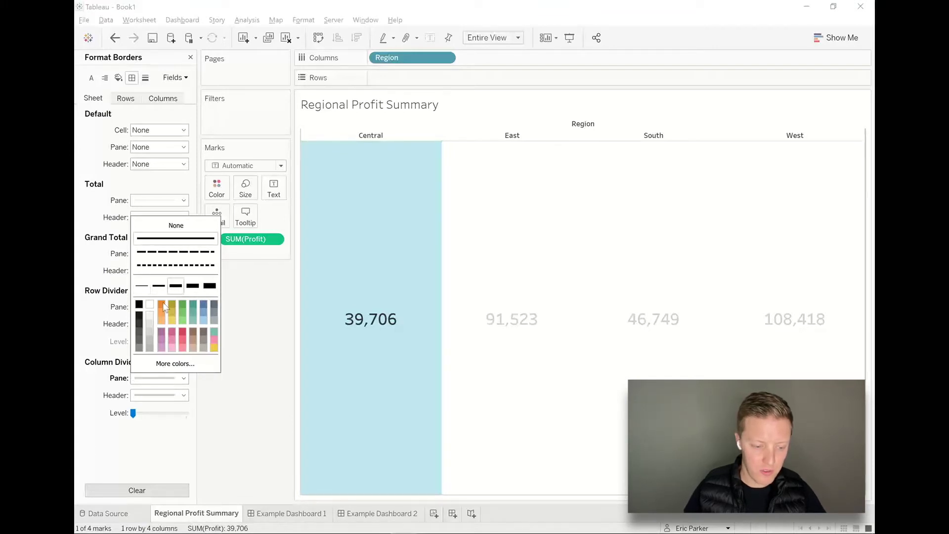
click(140, 336)
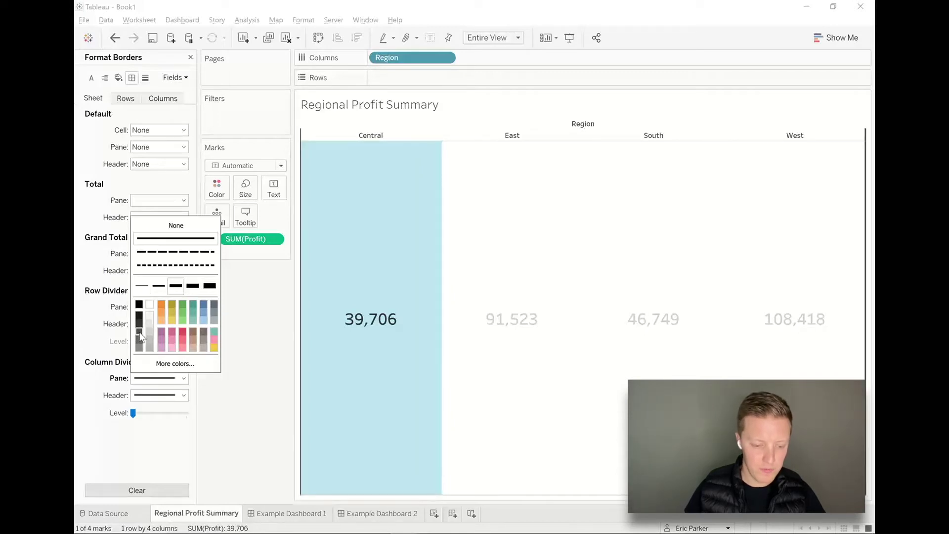
click(333, 249)
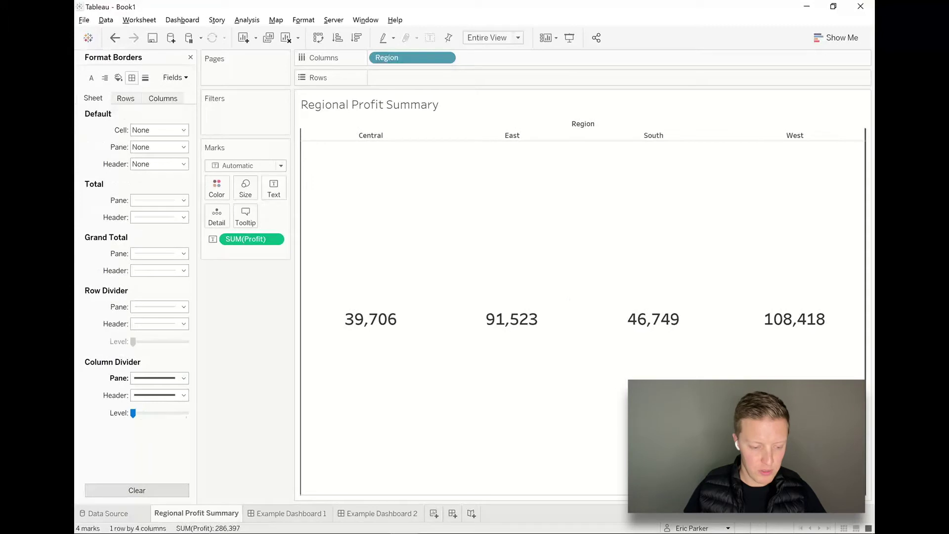
drag(104, 399, 272, 437)
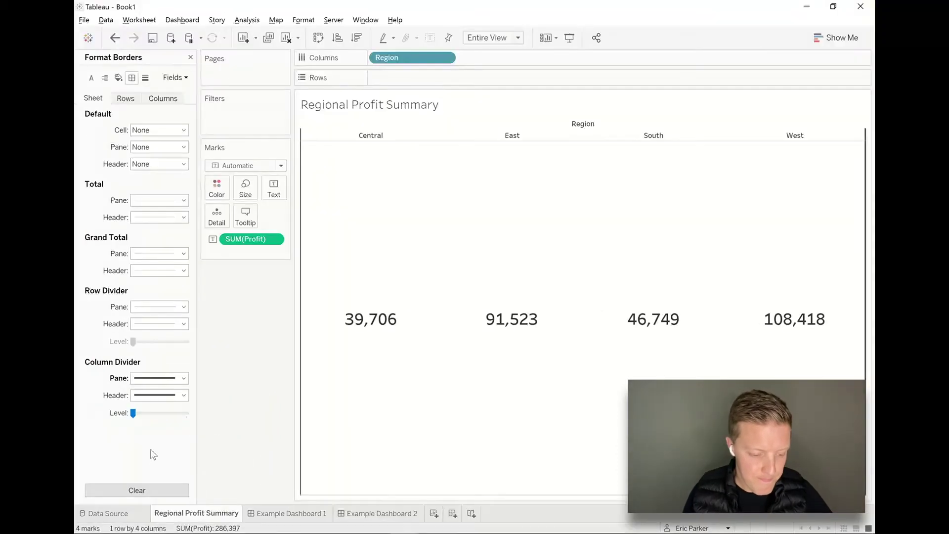
drag(134, 413, 176, 417)
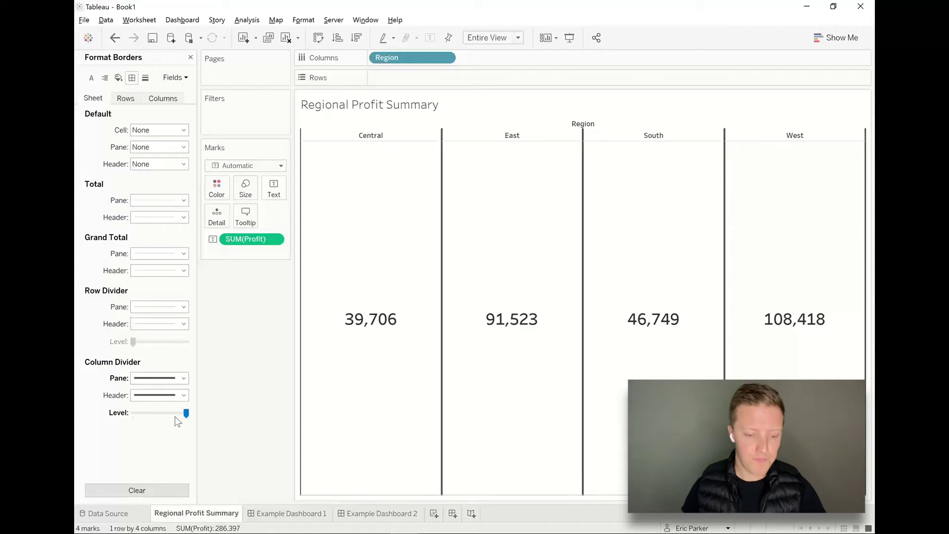
- Set the row divider pane border to the same medium-thick dark grey line and close the border formatting
click(139, 308)
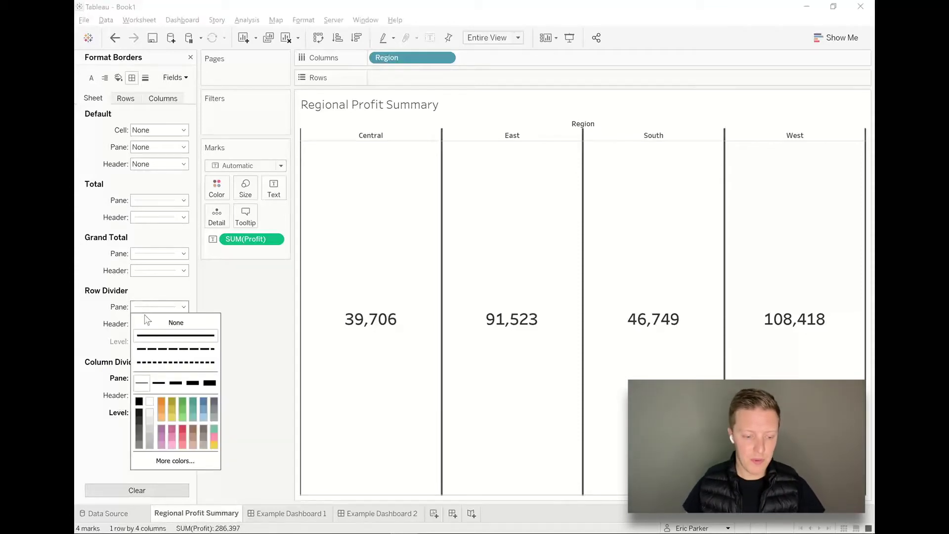
click(176, 383)
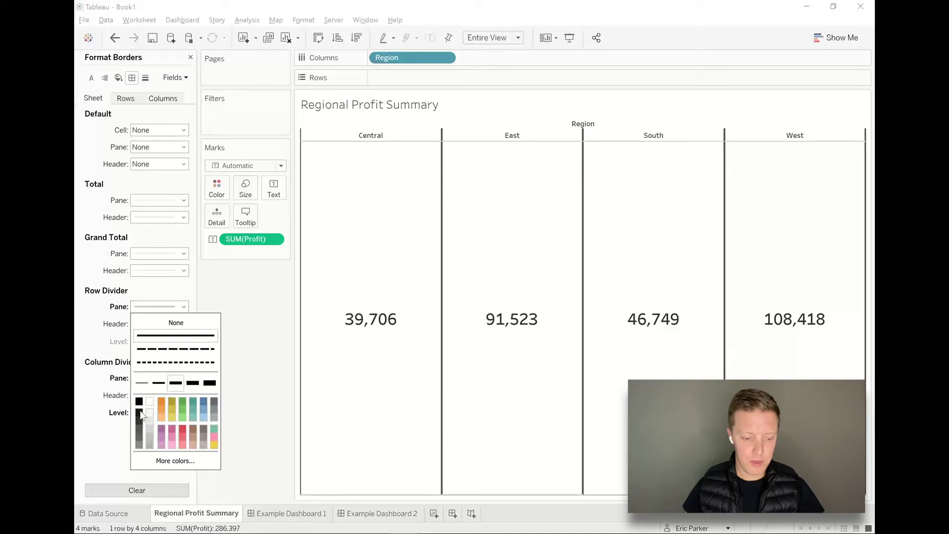
click(139, 429)
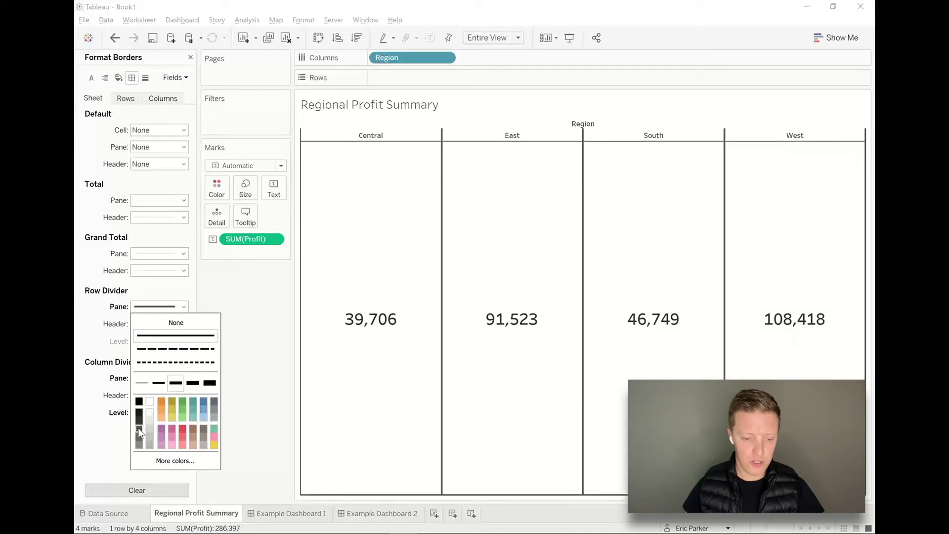
click(262, 332)
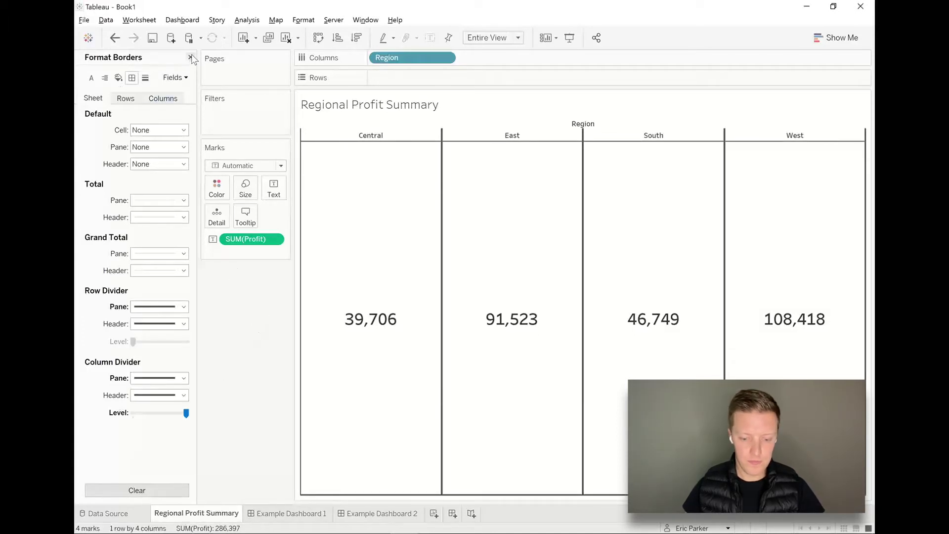
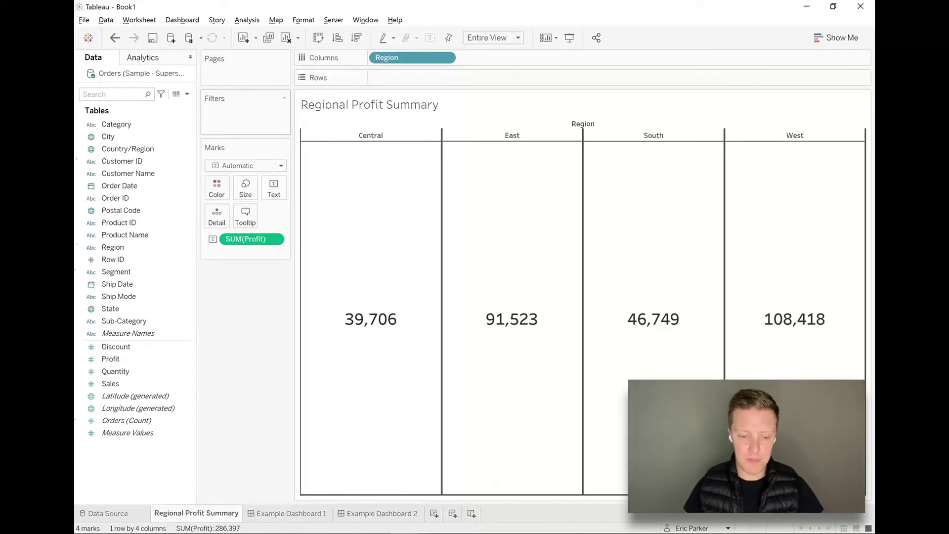
mouse_move(406, 128)
mouse_down()
mouse_move(351, 128)
mouse_move(335, 290)
mouse_move(333, 378)
mouse_move(389, 369)
mouse_up()
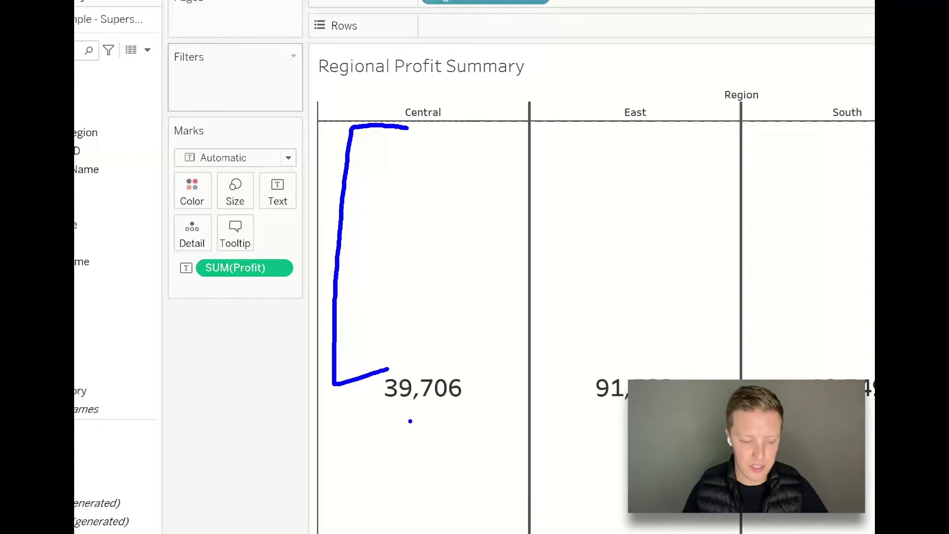
key(Escape)
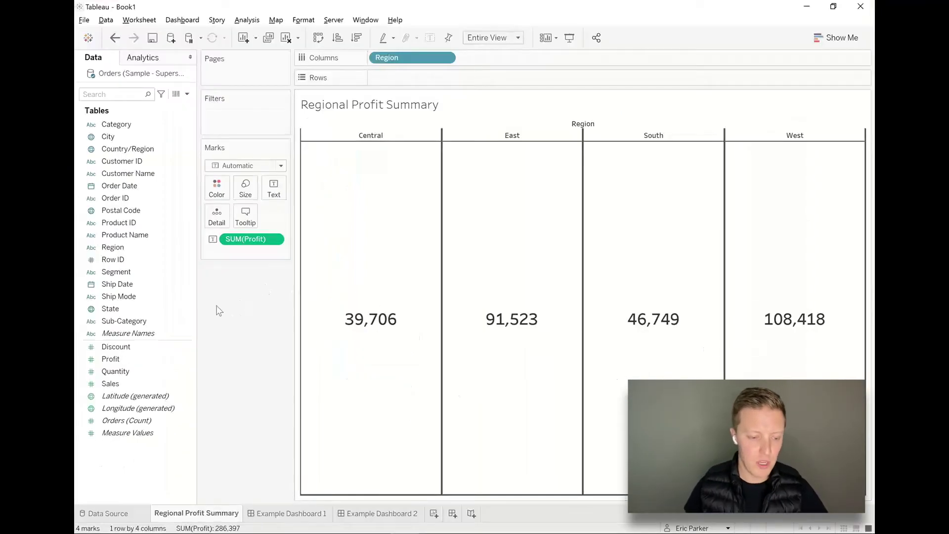
- Add Region to the text mark and place it above SUM(Profit) in the label, centered
click(129, 248)
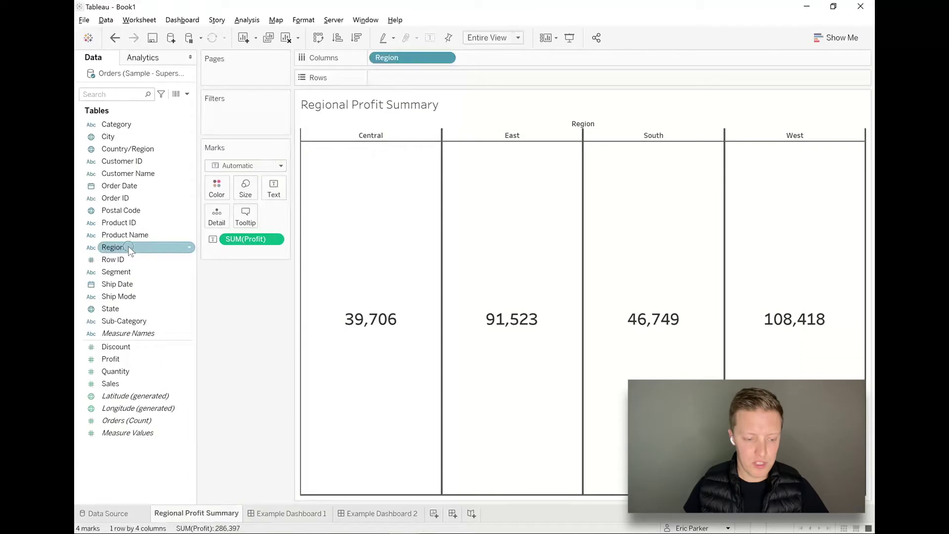
drag(129, 248, 282, 186)
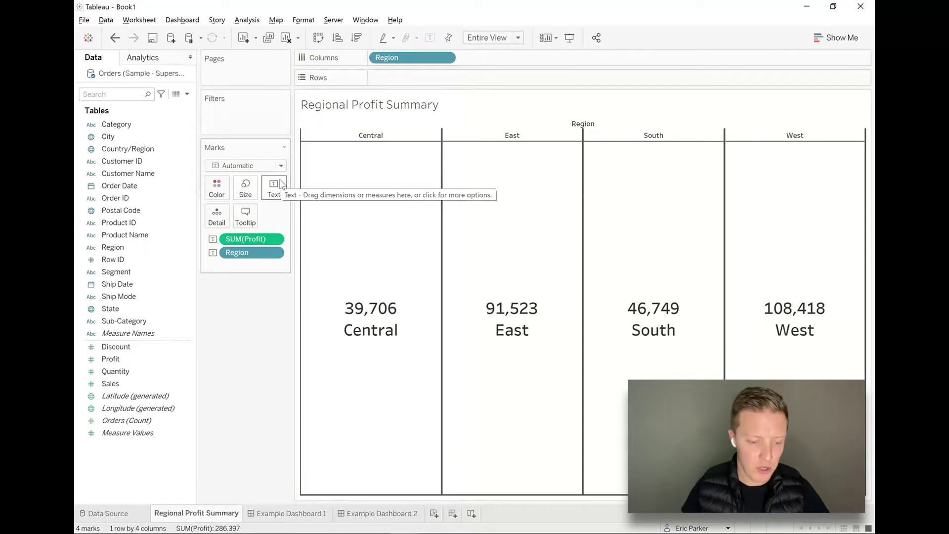
click(281, 185)
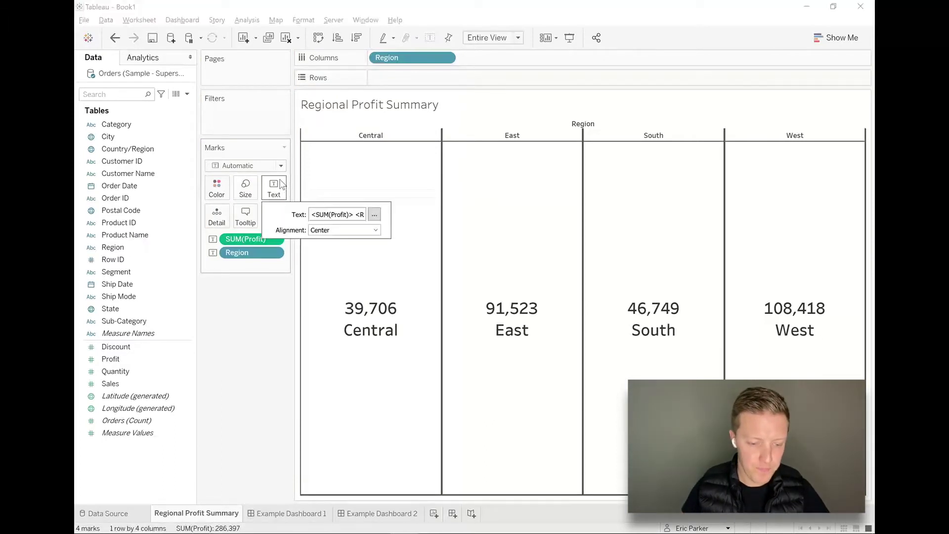
click(380, 215)
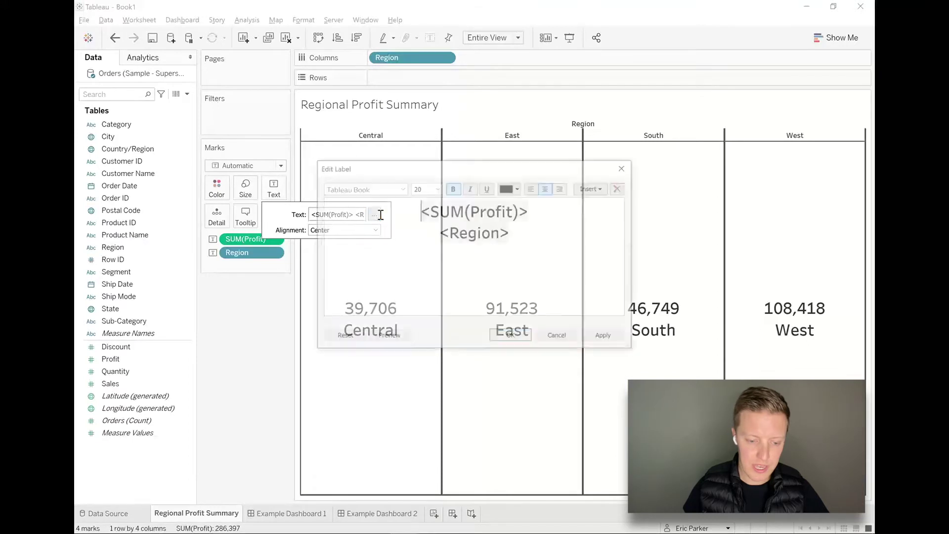
key(ctrl+a)
drag(510, 254, 296, 217)
click(548, 188)
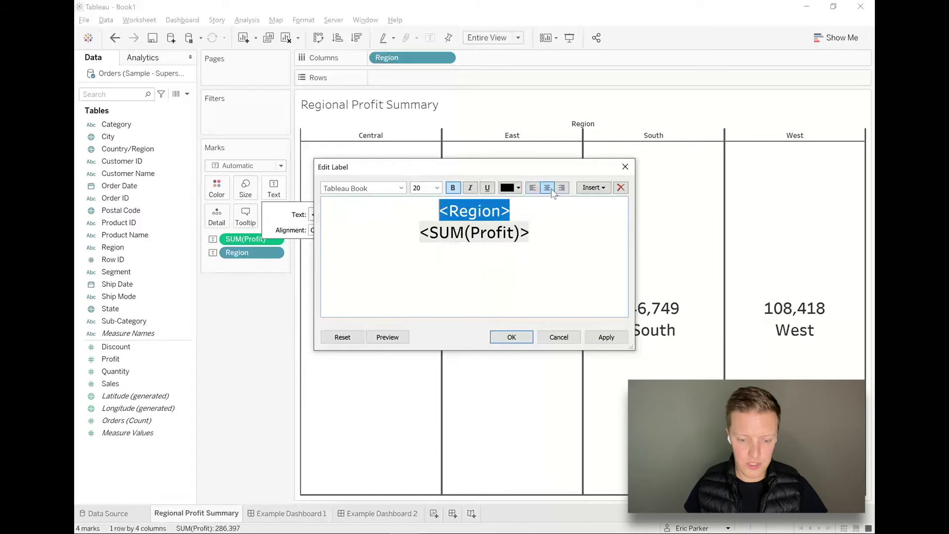
- Set the Region line of the label to non-bold, font size 12, and apply the label changes
click(437, 188)
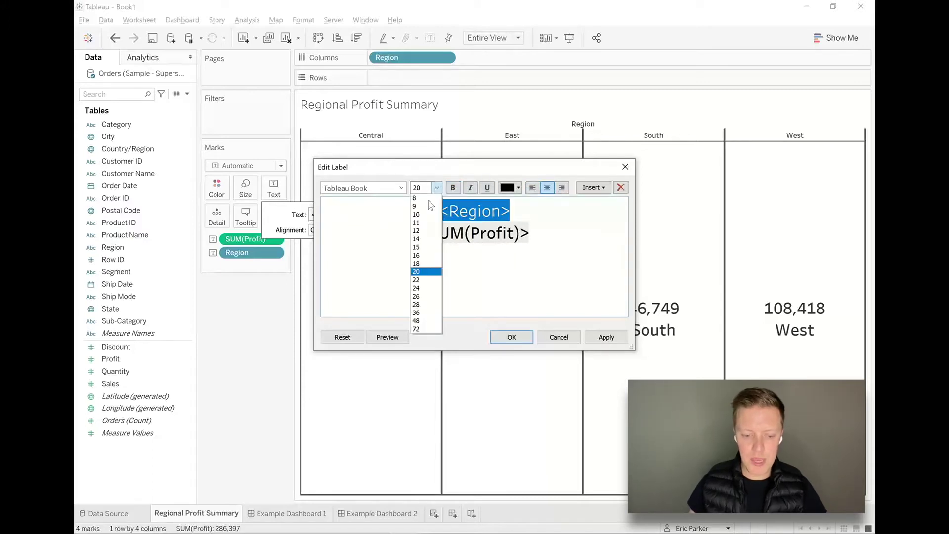
click(412, 227)
click(478, 267)
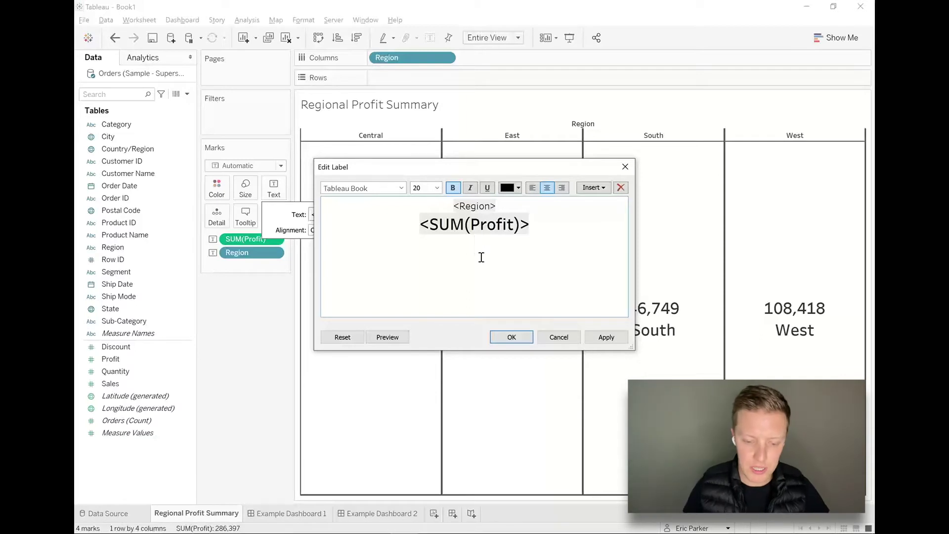
click(511, 337)
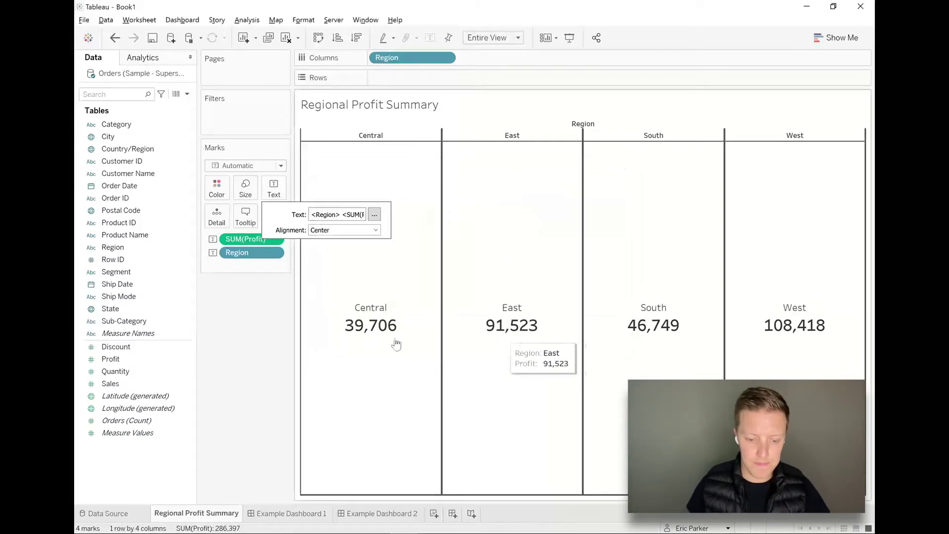
- Set Profit's default number format to Currency (Custom) with 0 decimal places
right_click(138, 357)
mouse_move(206, 290)
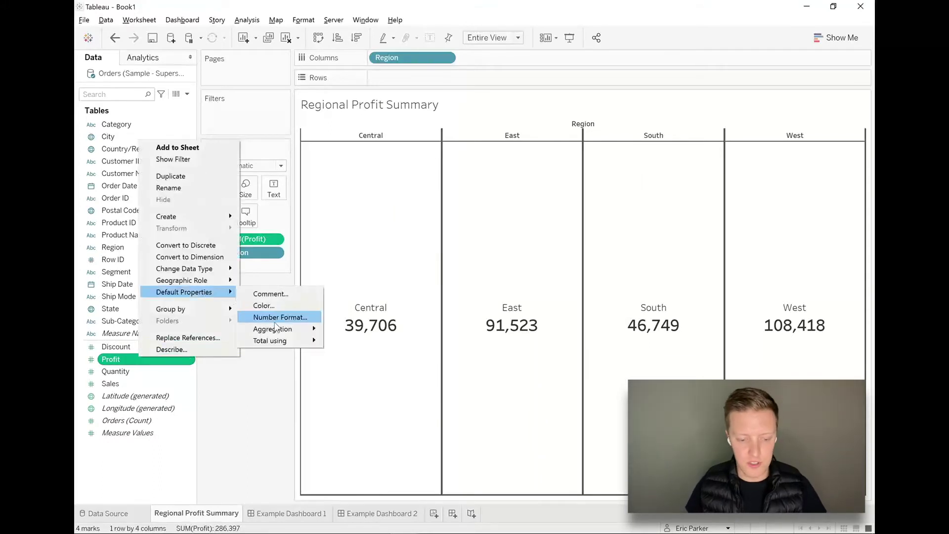
click(274, 322)
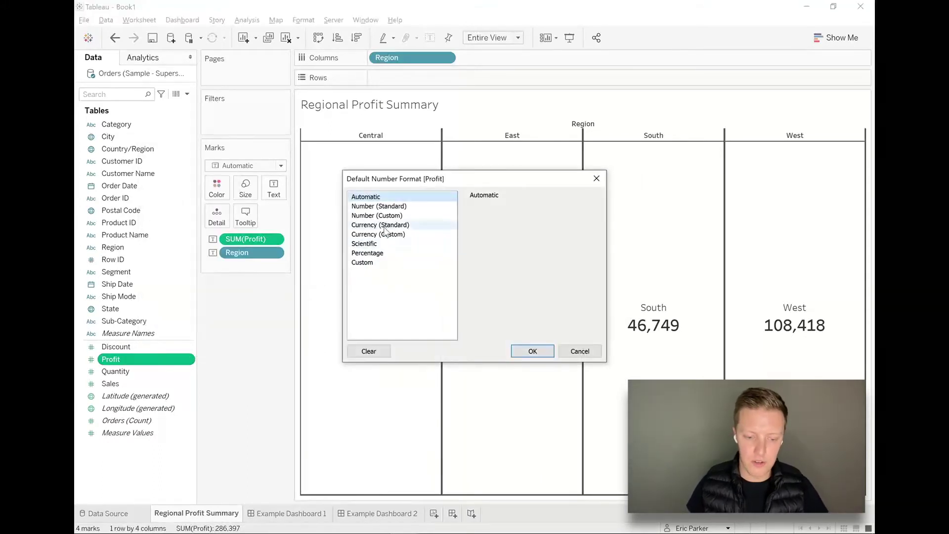
click(388, 235)
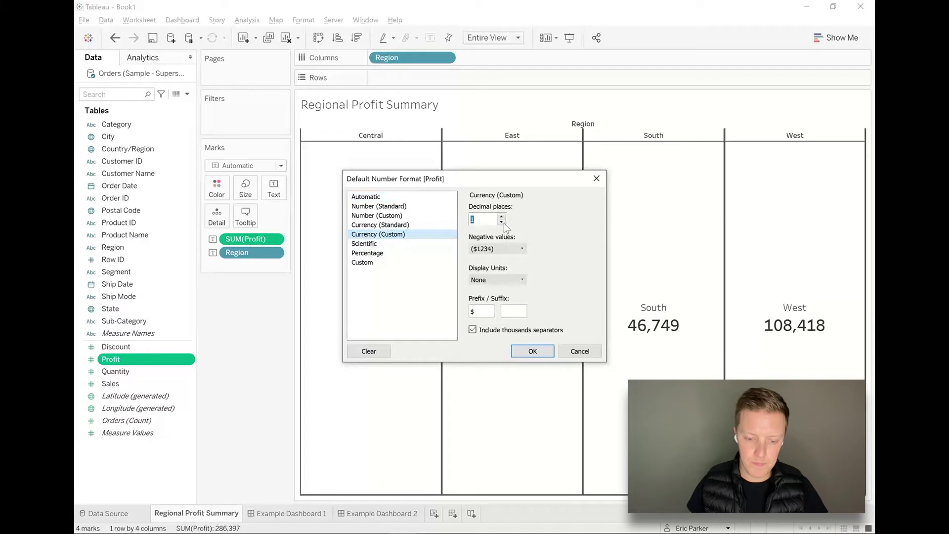
click(543, 358)
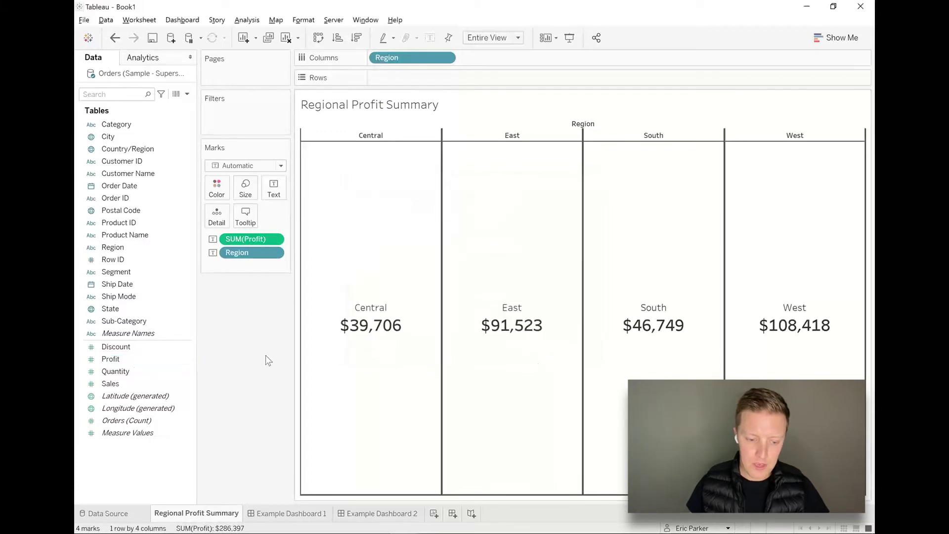
- Hide the header of the Region field on columns
mouse_move(360, 316)
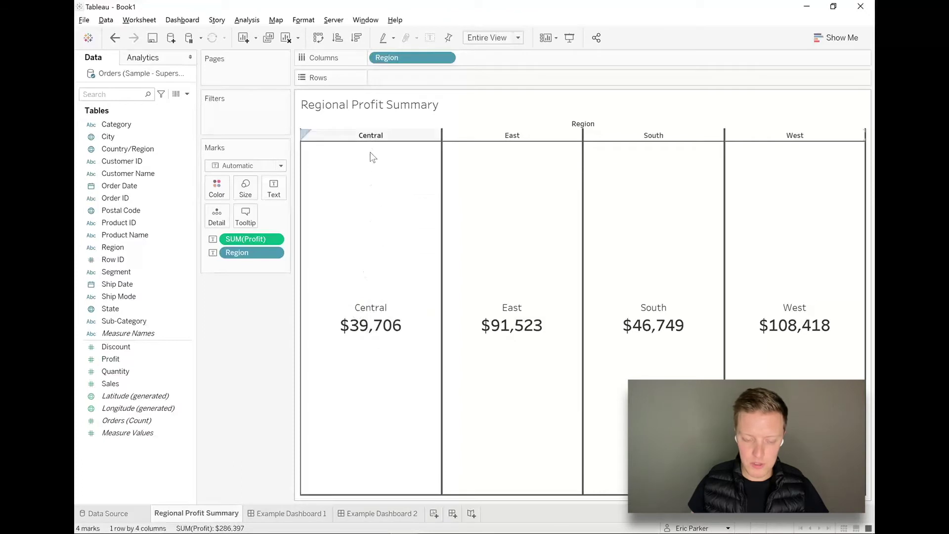
right_click(407, 58)
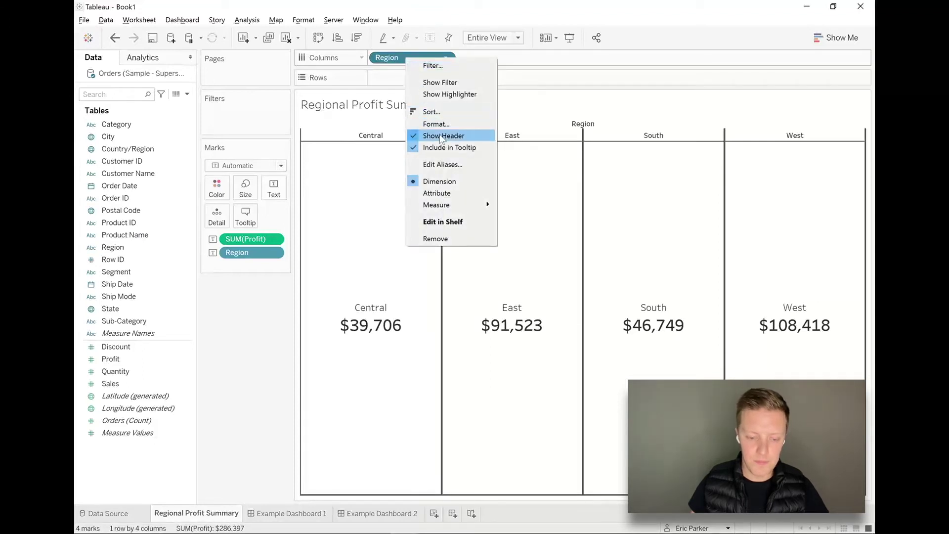
click(442, 136)
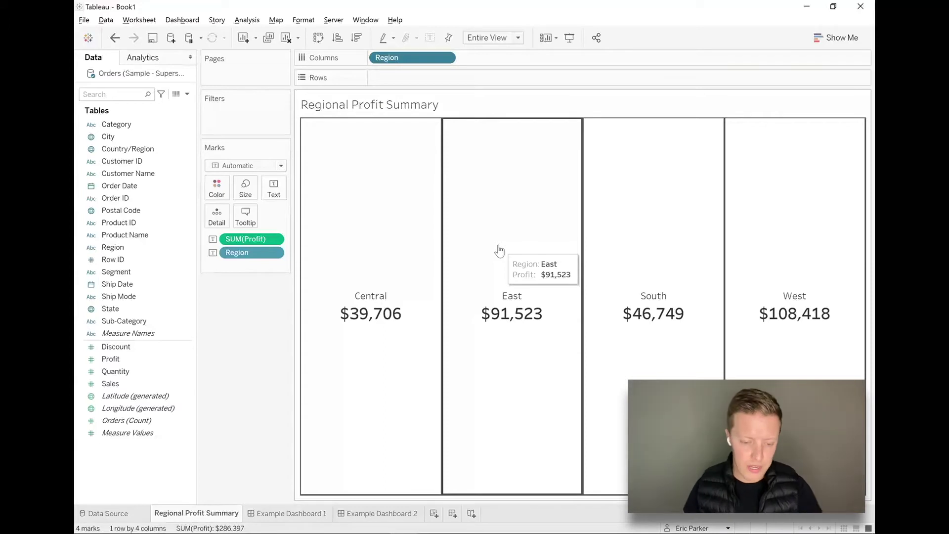
- Turn off tooltips for the worksheet's marks
click(252, 222)
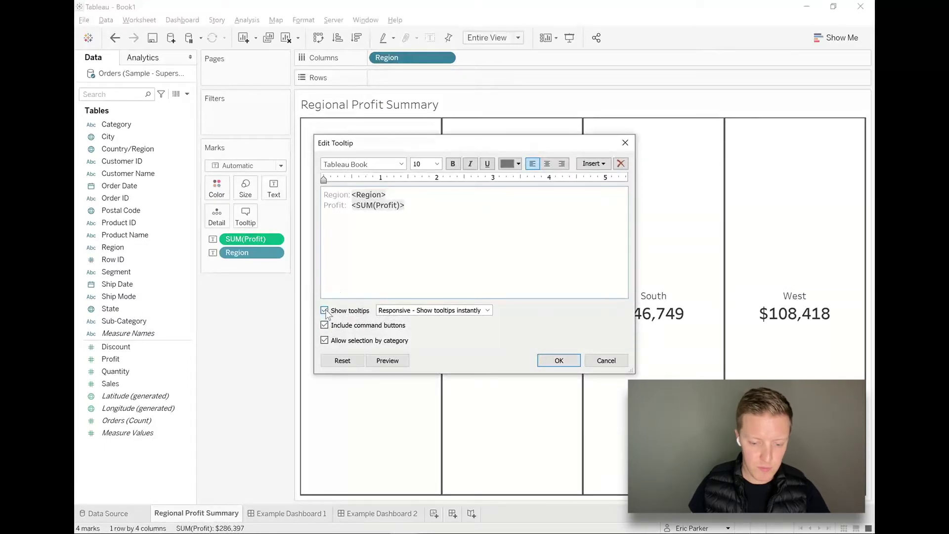
click(325, 310)
click(557, 360)
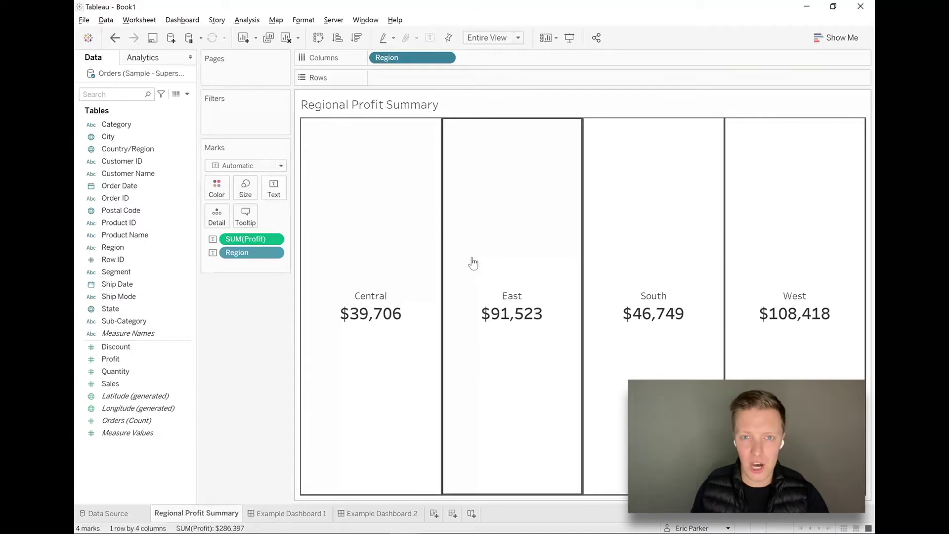
- Set the default worksheet shading of the Regional Profit Summary sheet to a very light gray
right_click(355, 196)
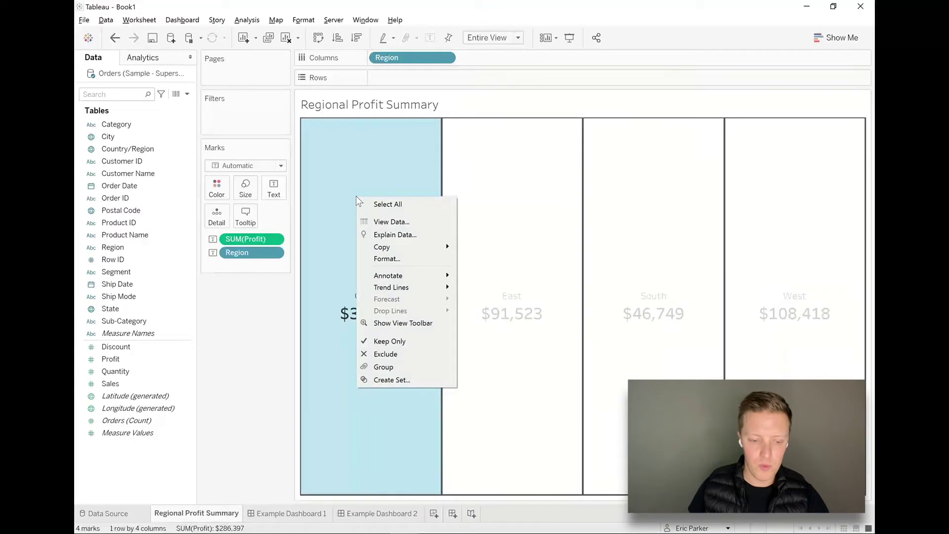
click(420, 264)
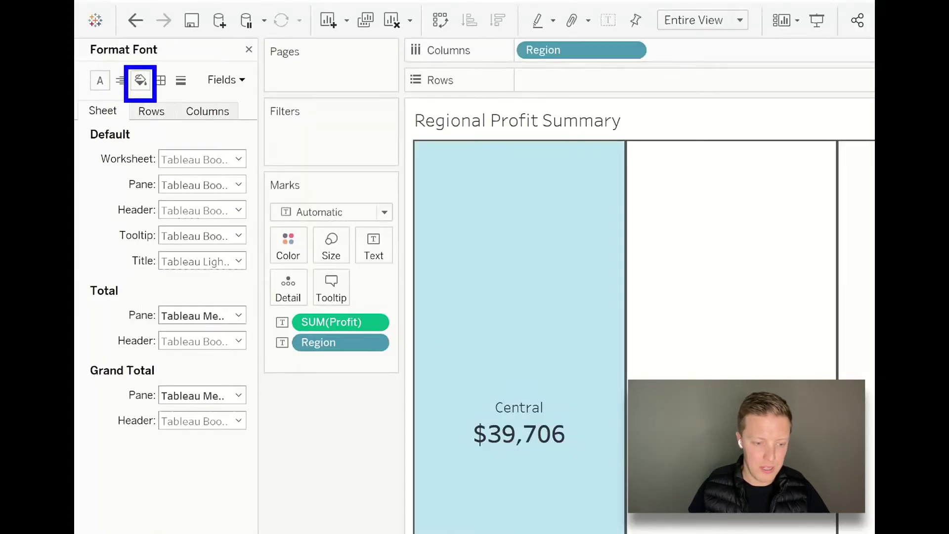
click(141, 80)
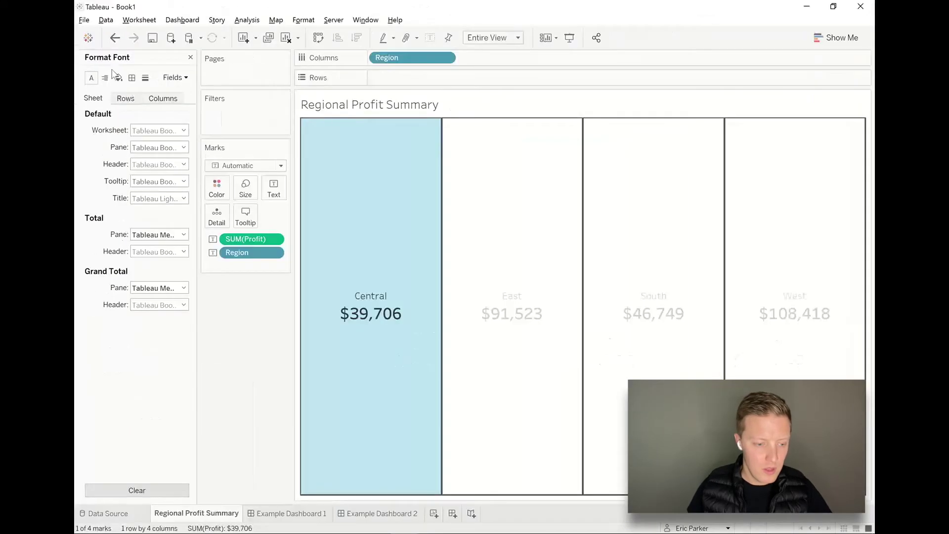
click(154, 129)
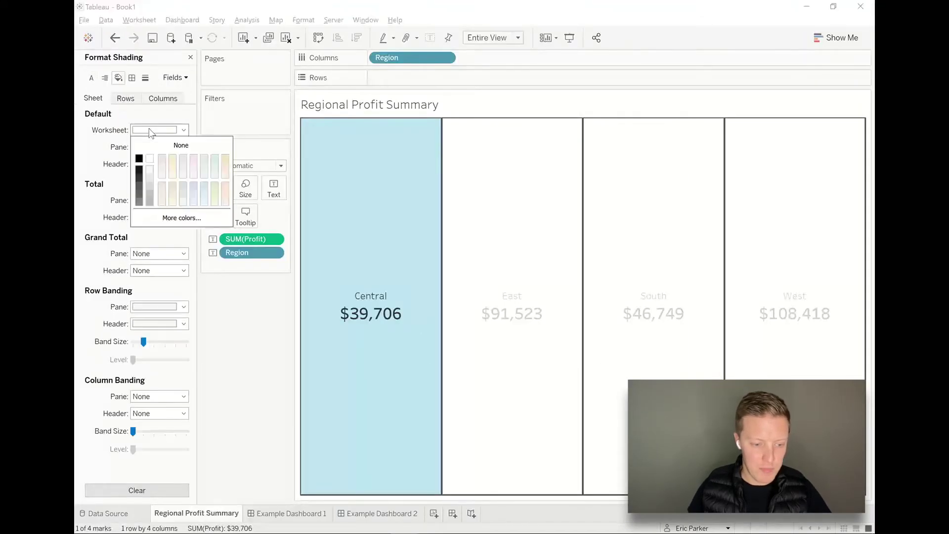
click(152, 174)
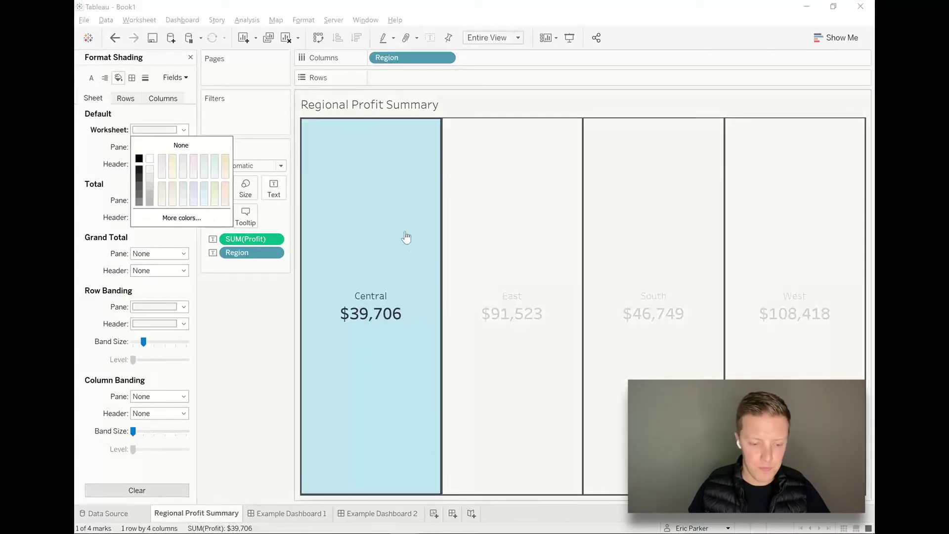
click(366, 261)
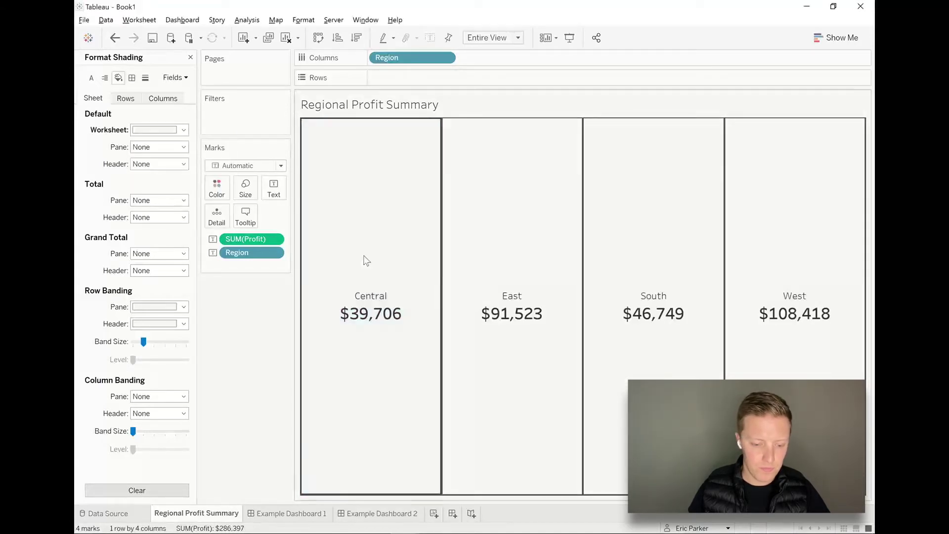
click(191, 59)
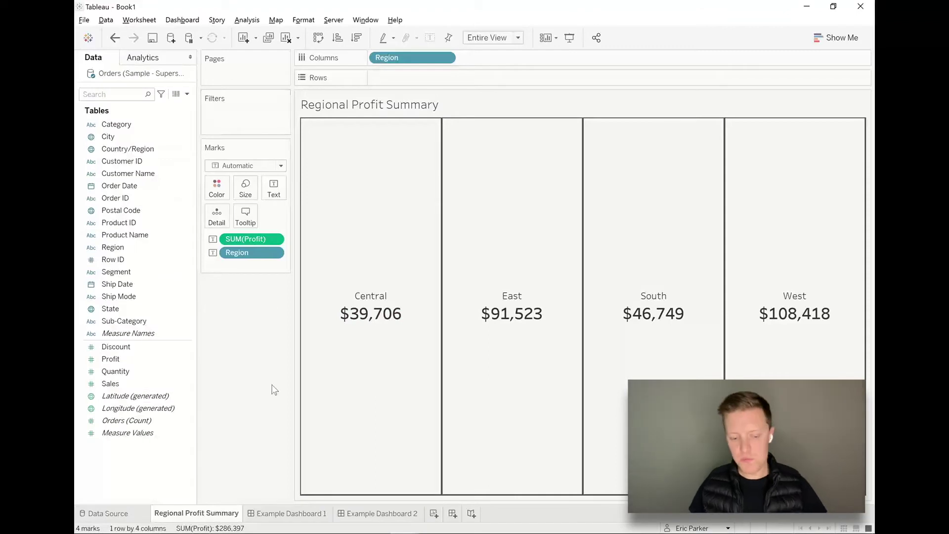
- Add the Regional Profit Summary sheet as a tiled object across the upper part of Example Dashboard 1
mouse_move(309, 520)
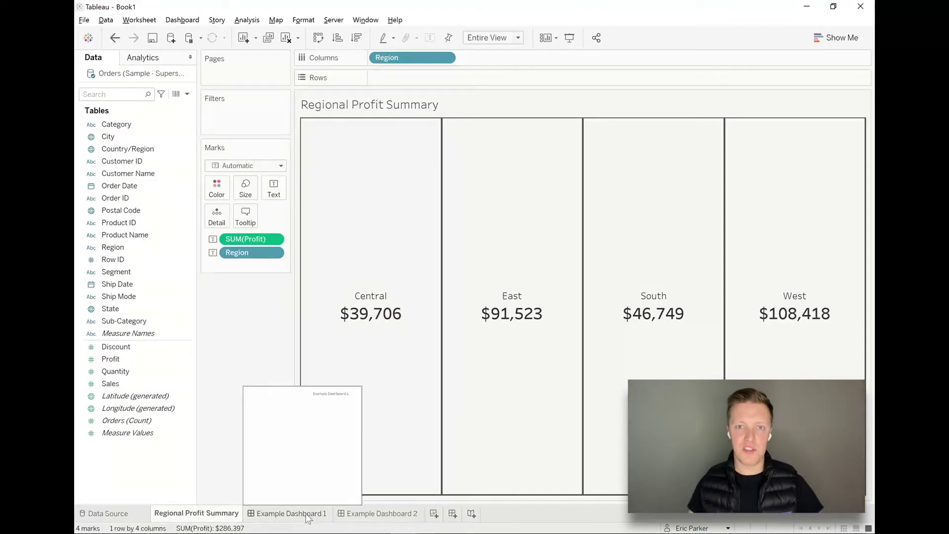
click(307, 515)
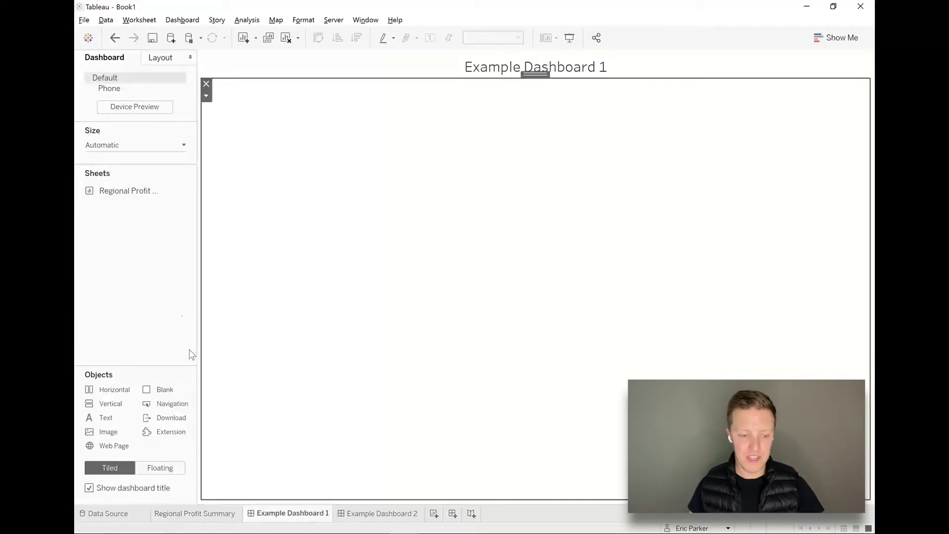
mouse_move(111, 187)
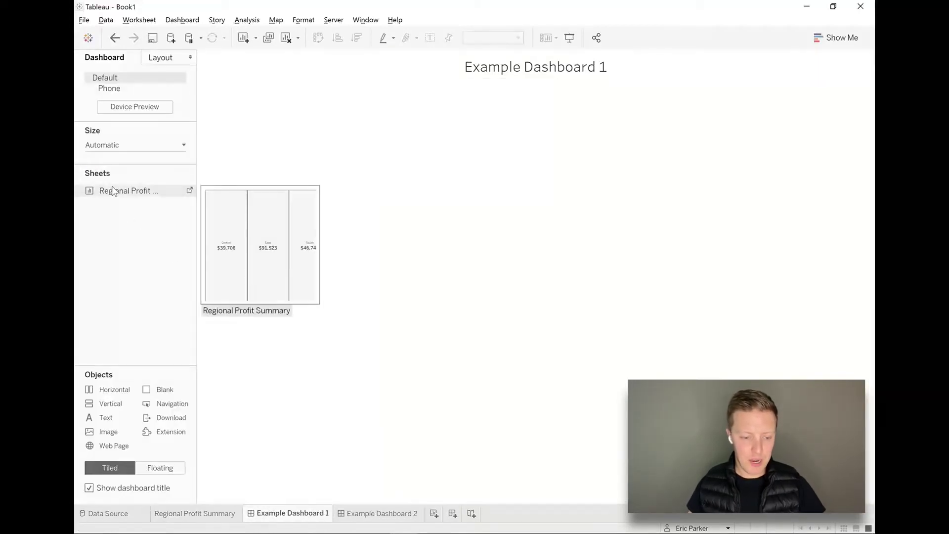
drag(108, 192, 440, 151)
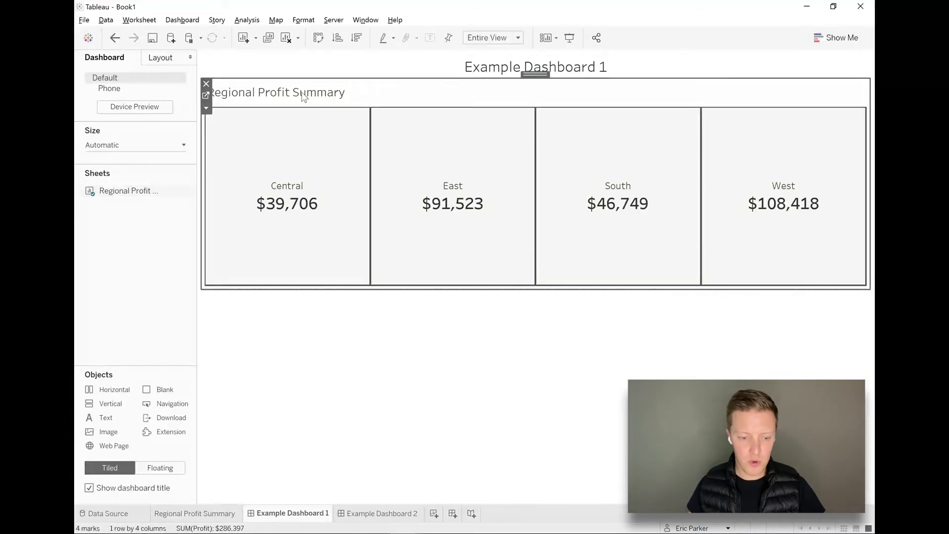
- Set the Regional Profit Summary title on the dashboard to font size 11 and center it
right_click(303, 95)
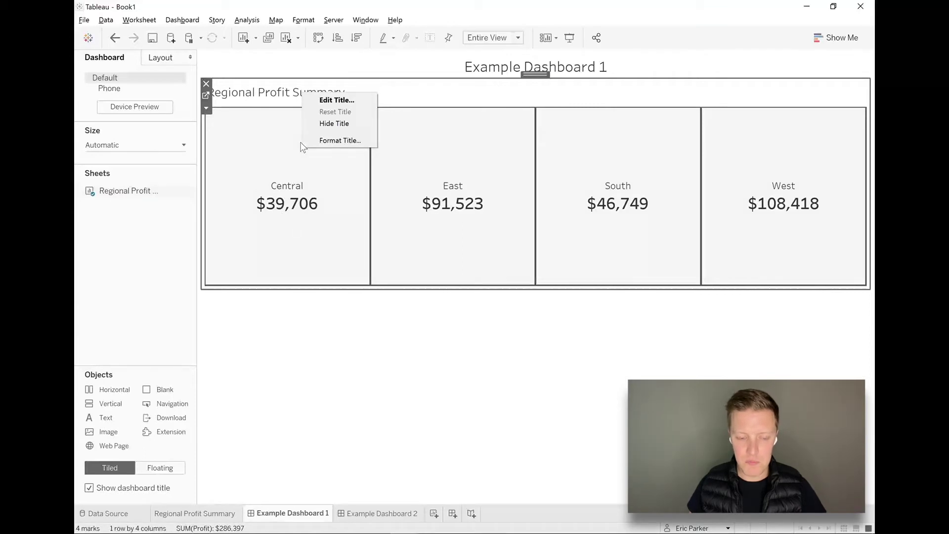
click(320, 98)
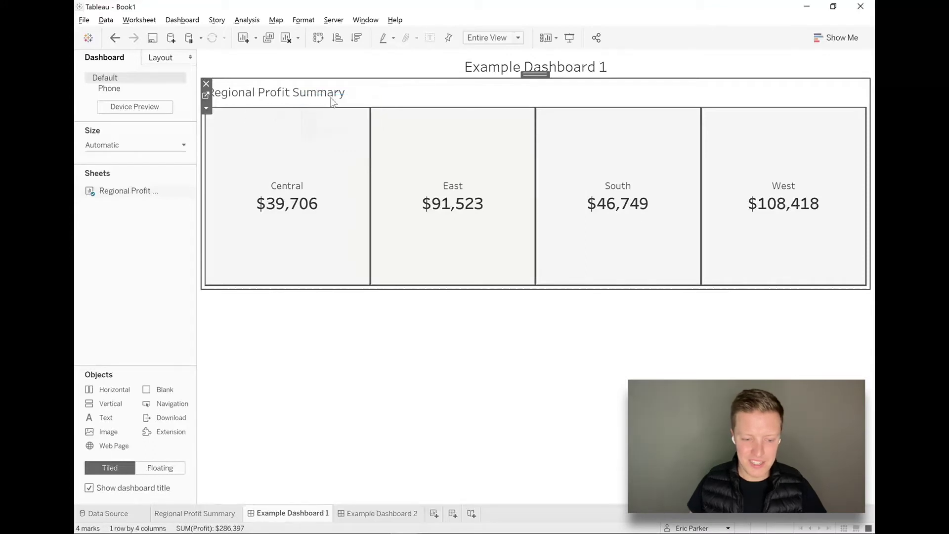
click(437, 188)
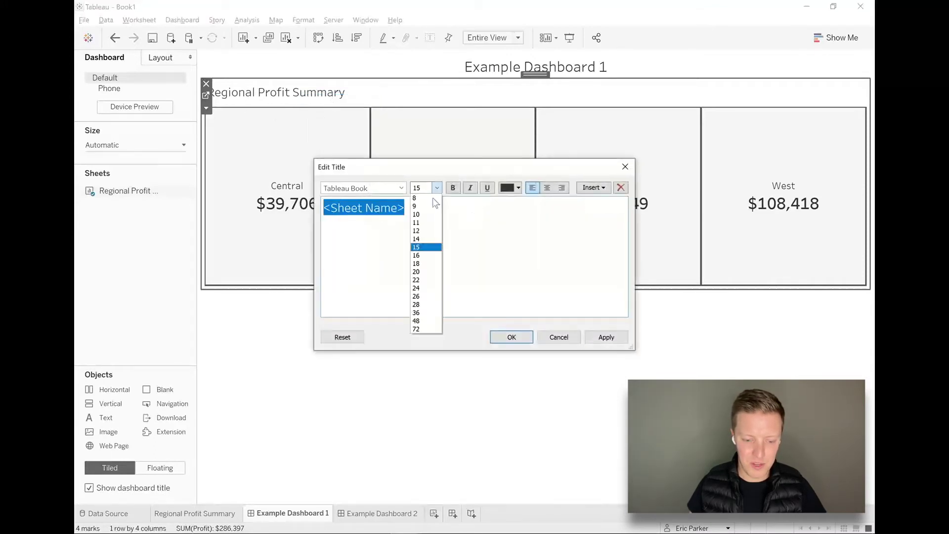
click(424, 223)
click(546, 189)
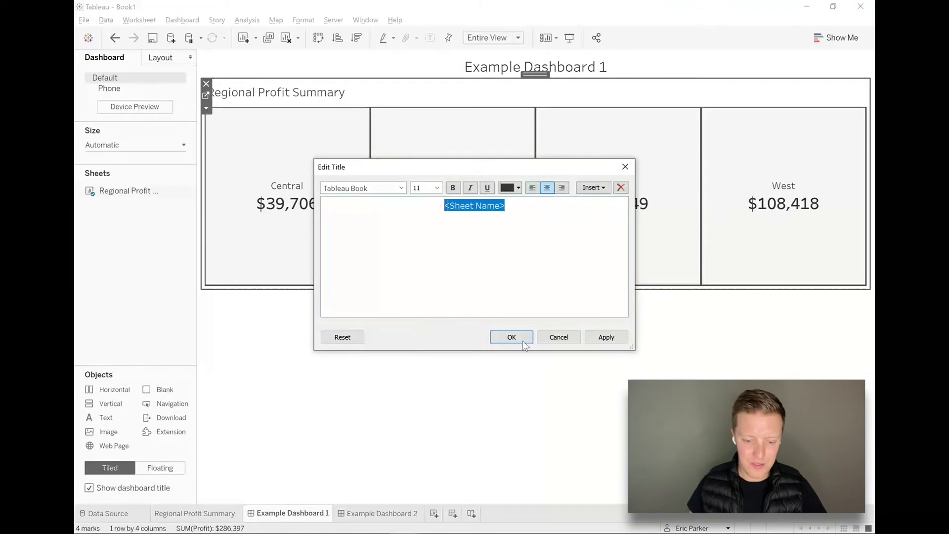
click(516, 341)
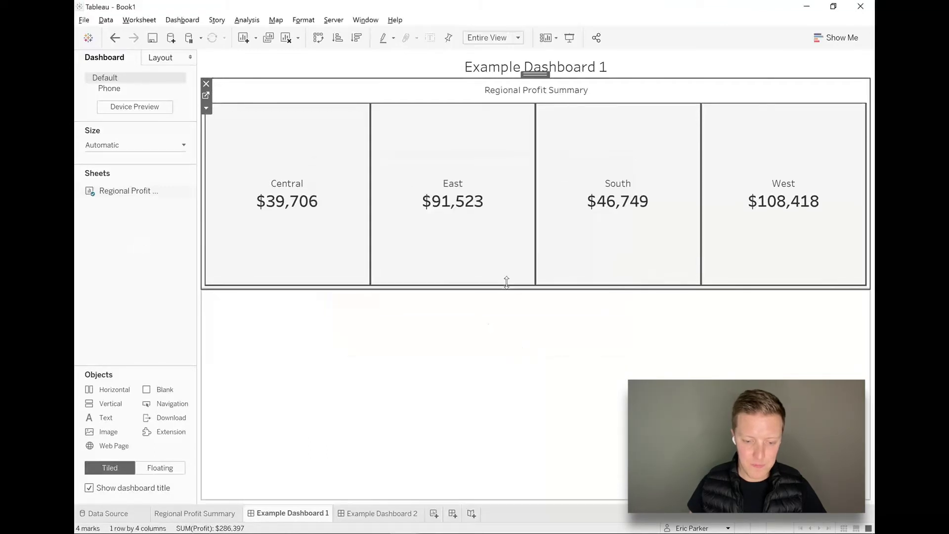
- Shrink the height of the Regional Profit Summary object so its tiles form a thin strip under the dashboard title
drag(503, 228, 501, 167)
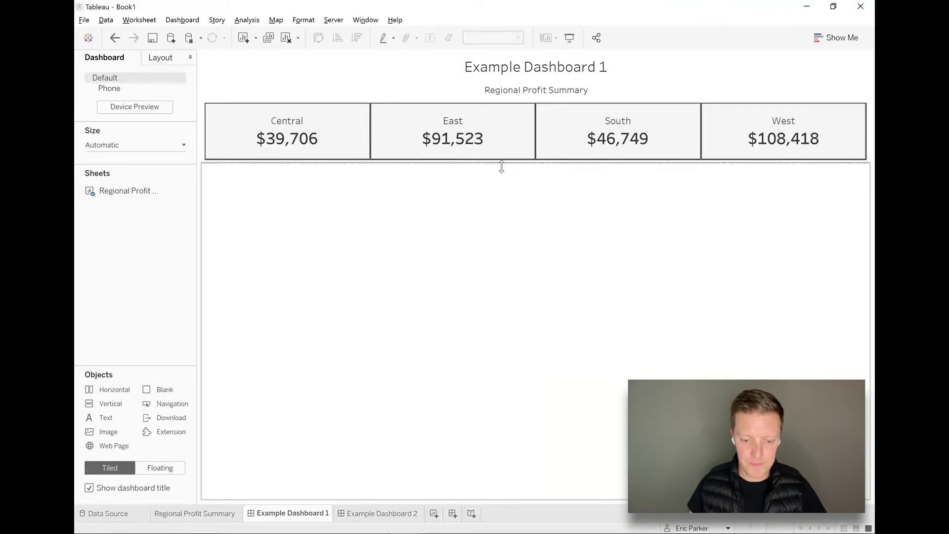
click(502, 164)
click(500, 159)
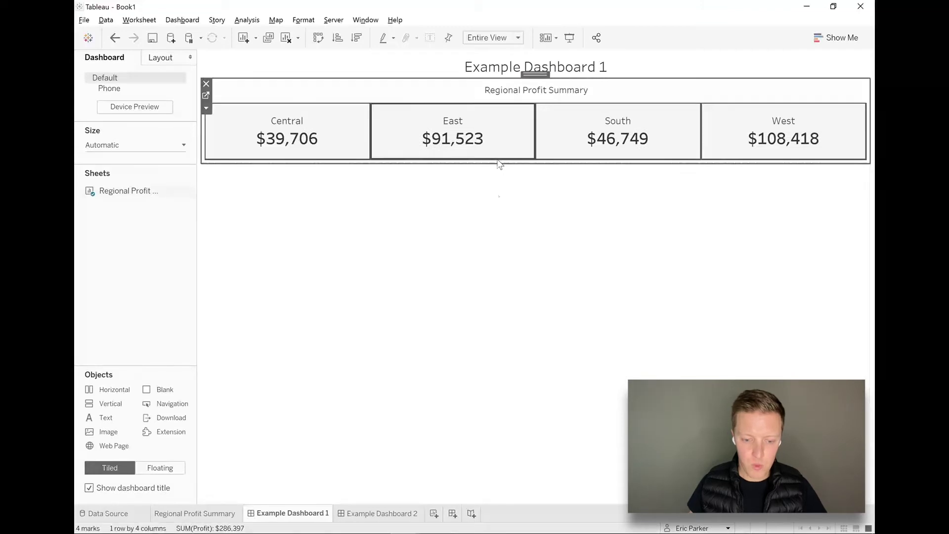
click(498, 194)
click(170, 292)
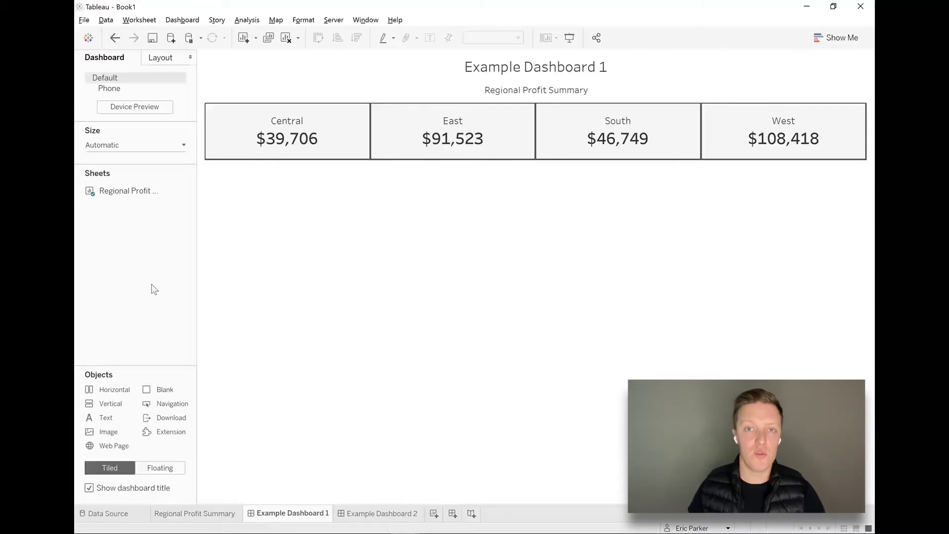
- Switch to the Kiva Loans workbook to examine its separate summary tiles, and return to Book1
key(alt+Tab)
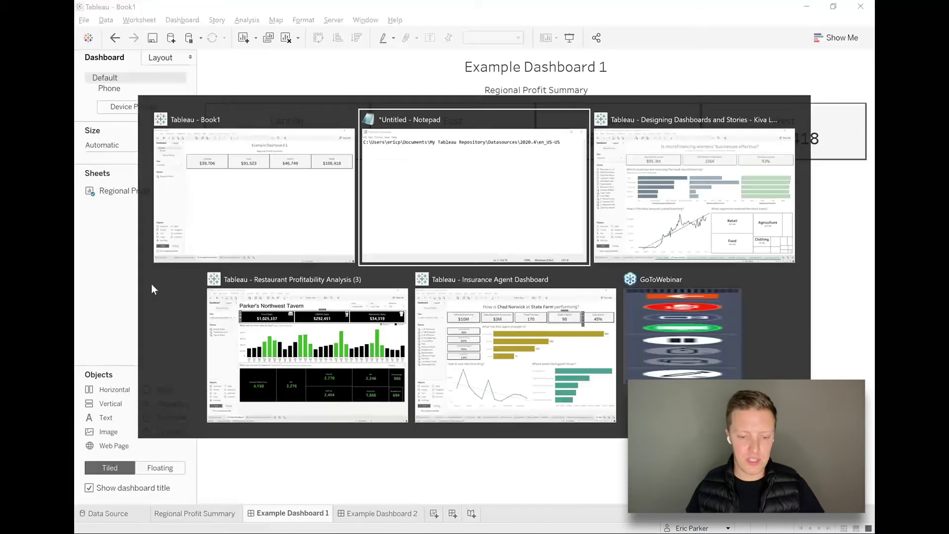
key(alt+Tab)
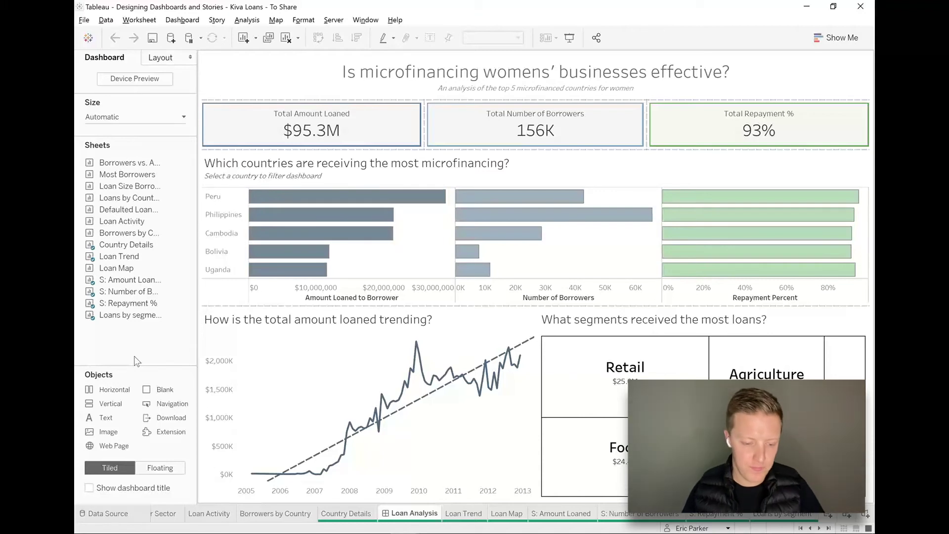
click(122, 521)
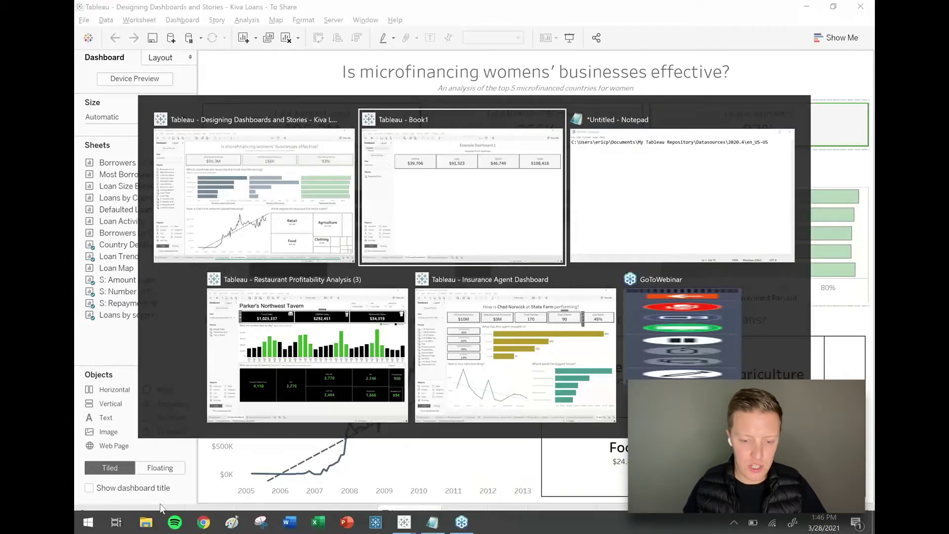
key(Return)
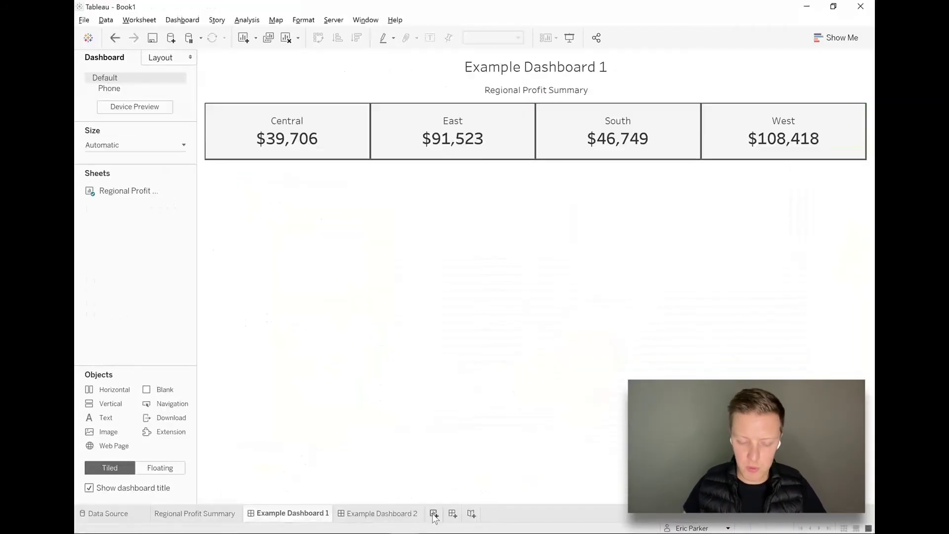
- Create a new worksheet, place it between Example Dashboard 1 and Example Dashboard 2, and name it Profit Tile
click(434, 514)
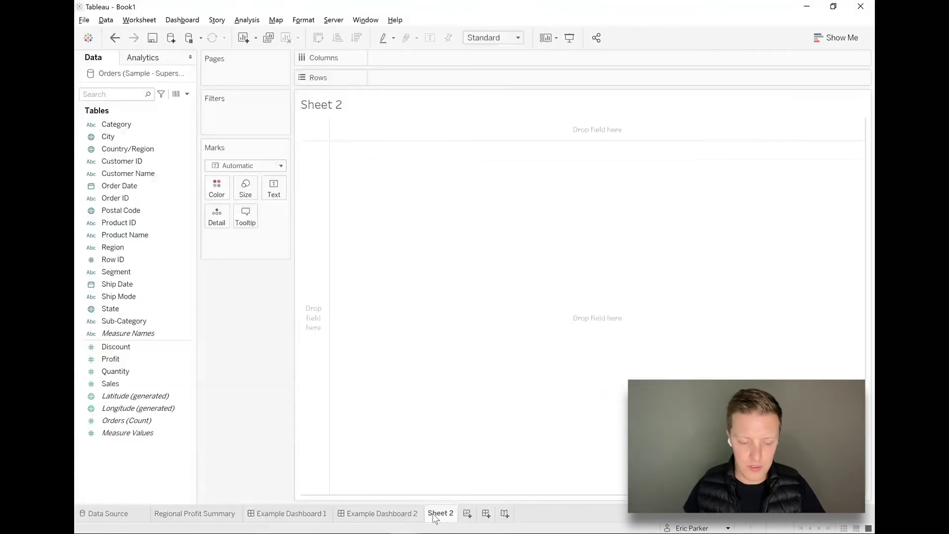
drag(442, 514, 348, 517)
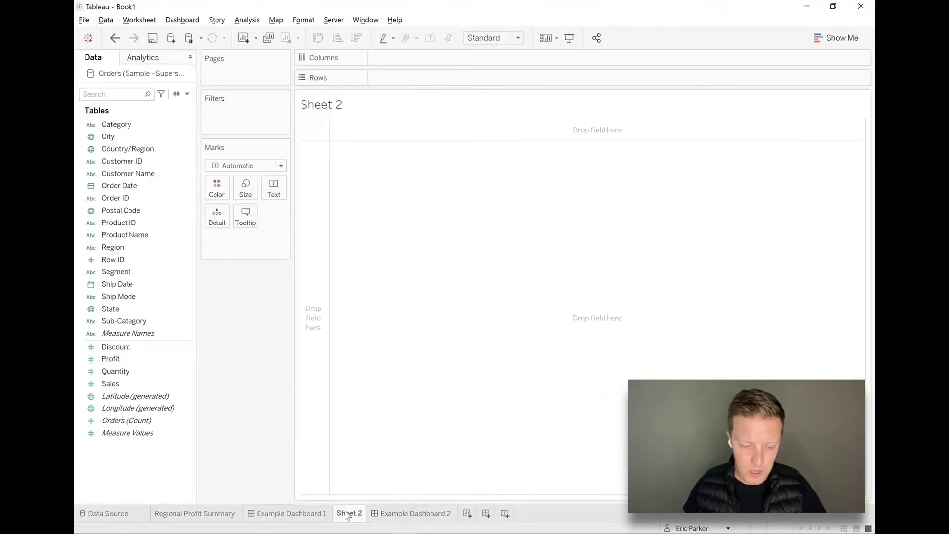
mouse_move(349, 517)
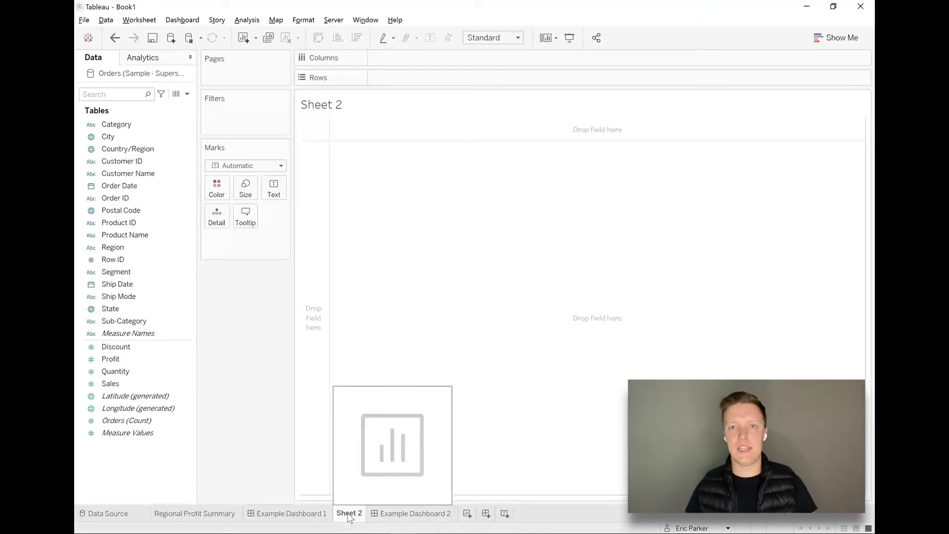
double_click(350, 514)
text(Profit)
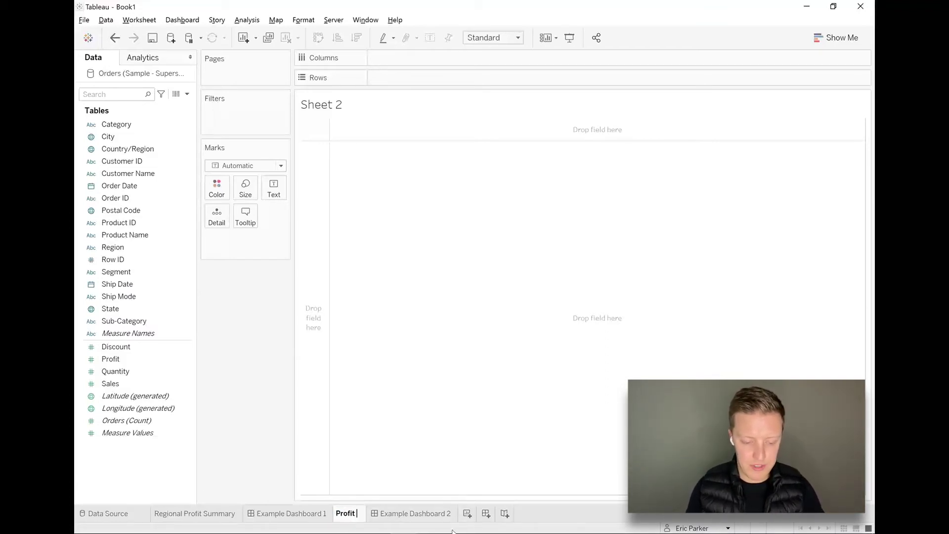
text( Tile)
key(Return)
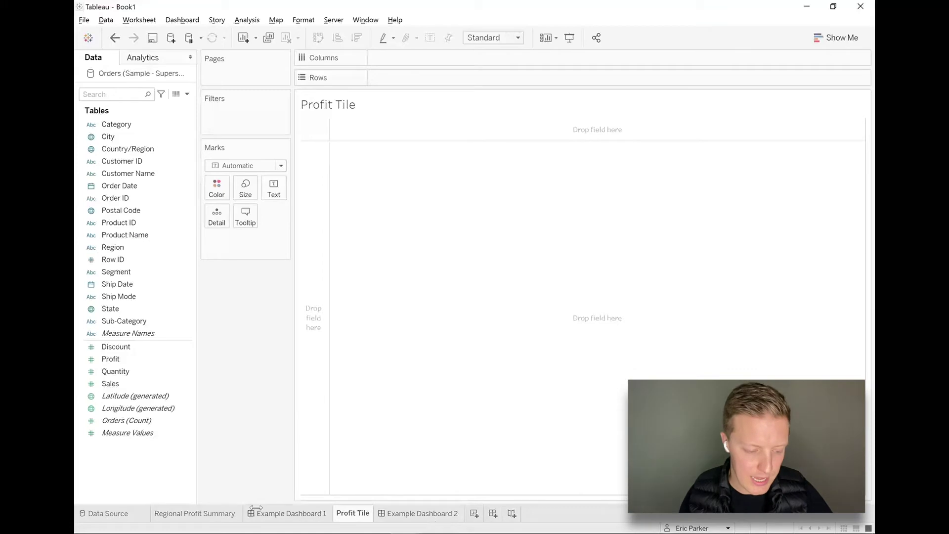
- Show Profit as the text mark on the Profit Tile sheet and fit it to Entire View
click(113, 362)
drag(113, 362, 274, 187)
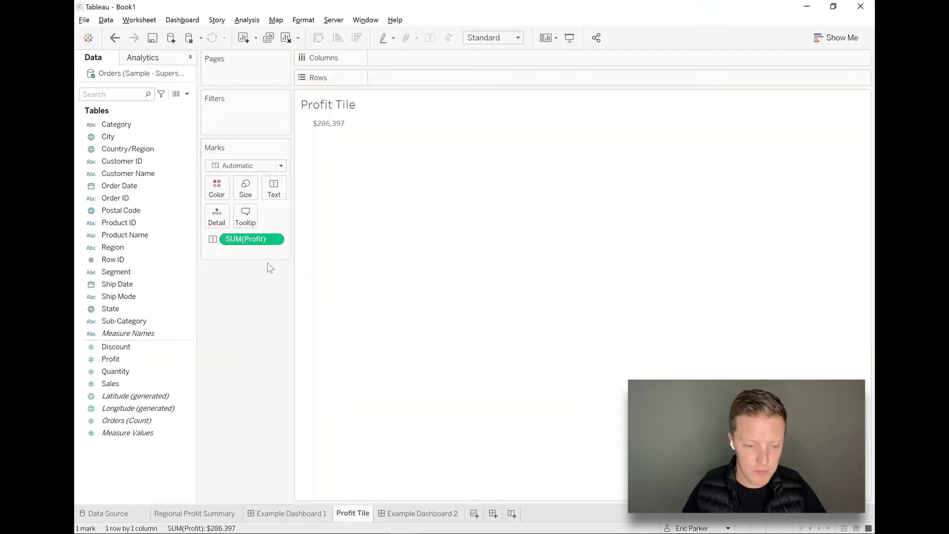
click(496, 40)
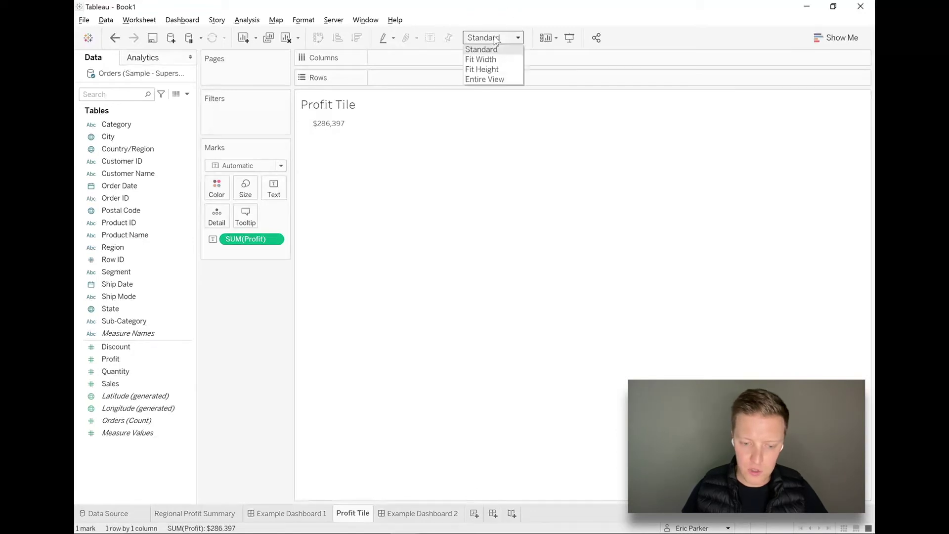
click(487, 80)
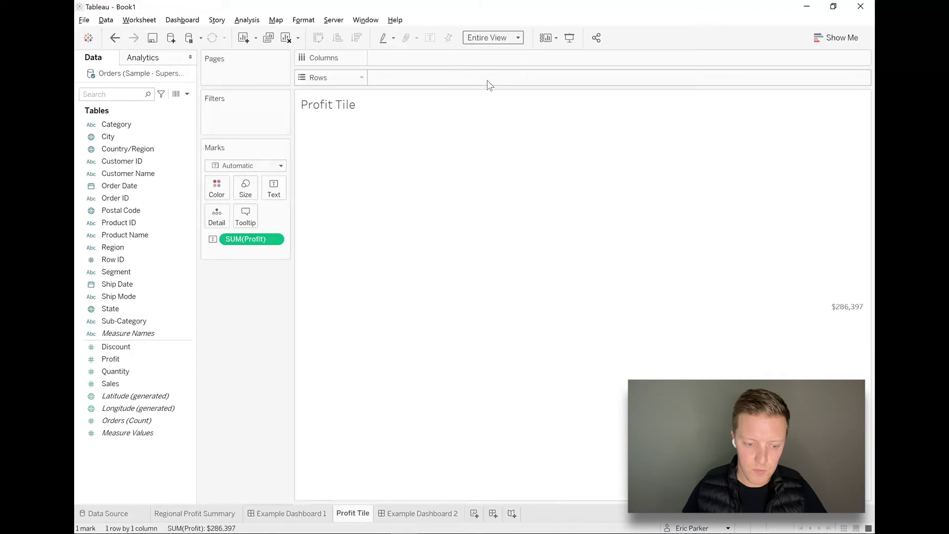
- Center the Profit text mark horizontally on the Profit Tile sheet
click(279, 189)
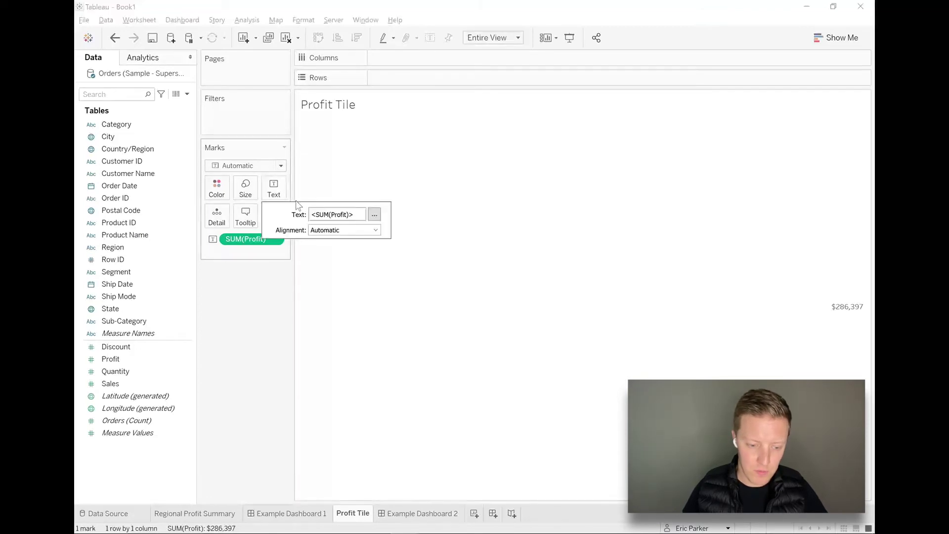
click(329, 231)
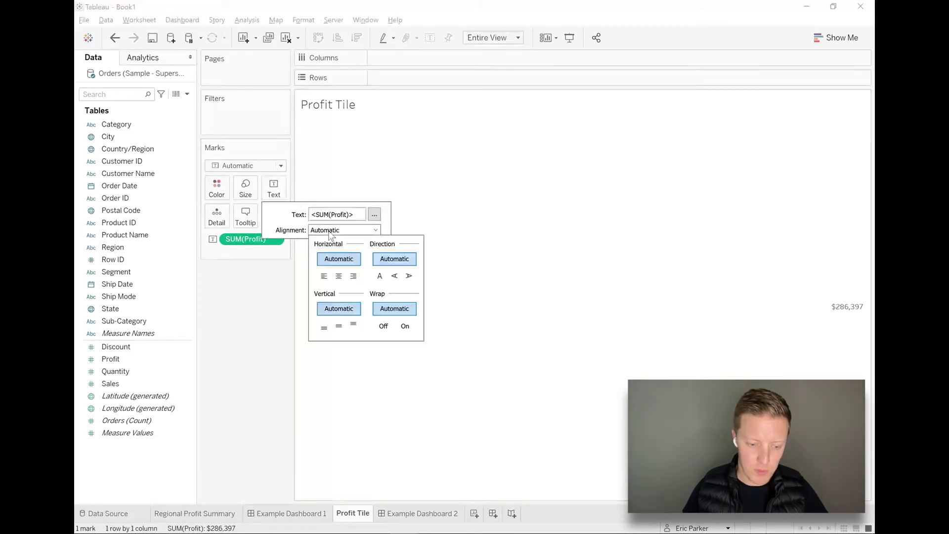
click(339, 277)
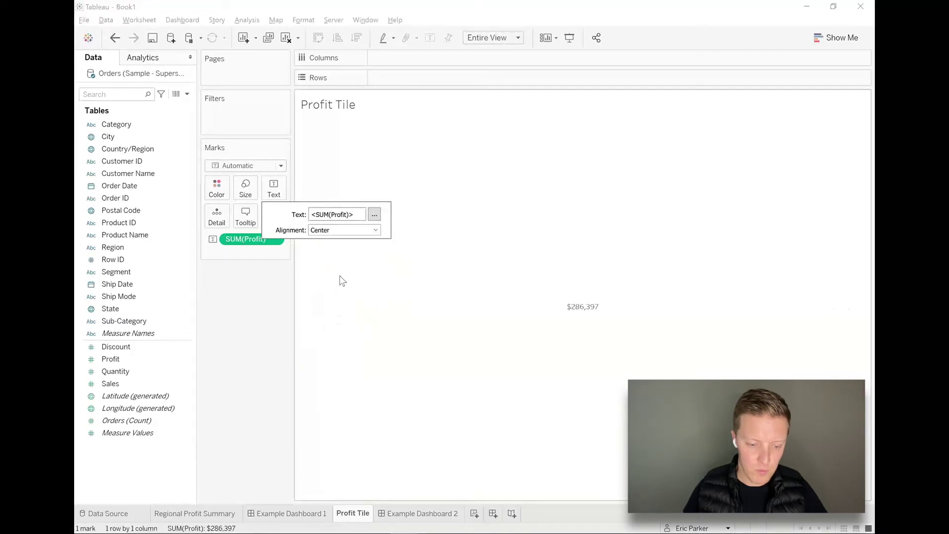
- Add a caption line reading Profit above the SUM(Profit) field in the label and set its font size to 12
click(375, 218)
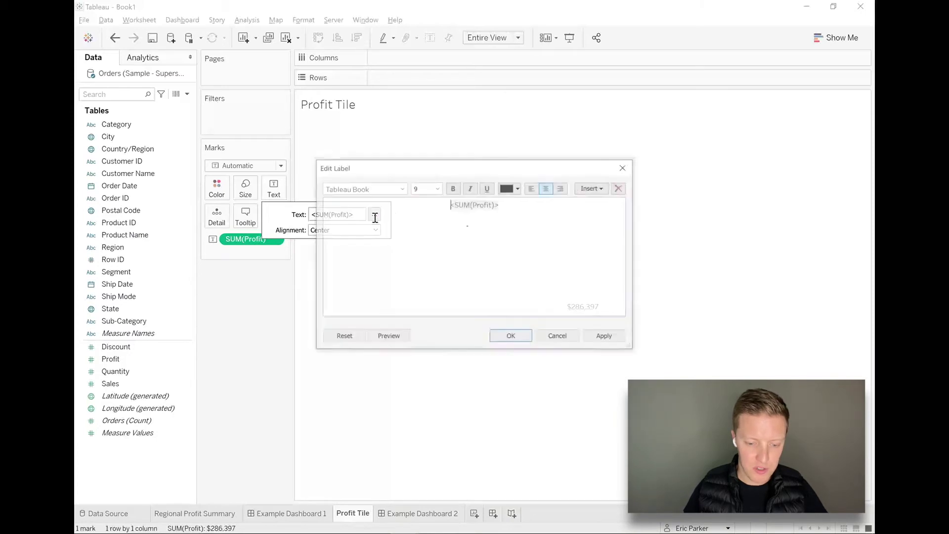
text(Profit)
double_click(467, 204)
click(437, 188)
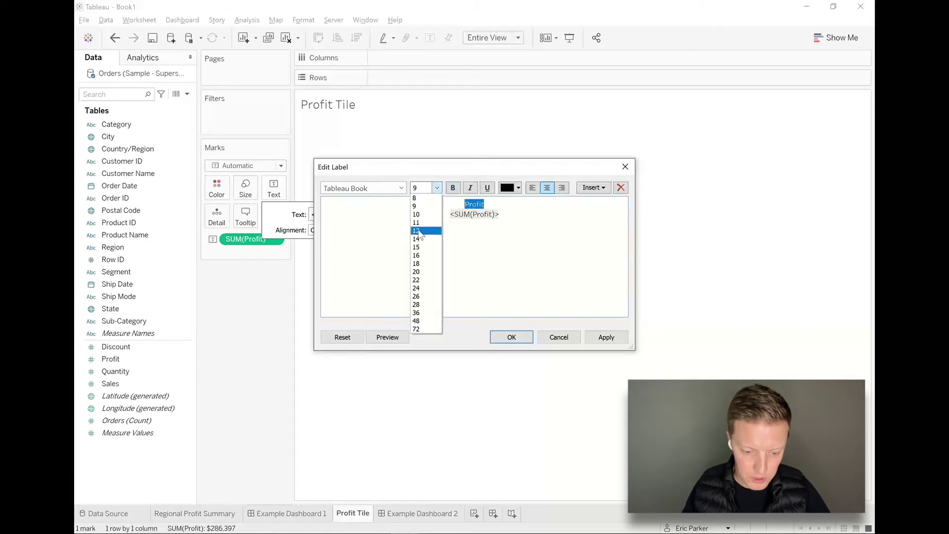
click(421, 230)
- Format the SUM(Profit) field in the label as bold at font size 20 and apply the label changes
click(512, 218)
drag(513, 218, 437, 218)
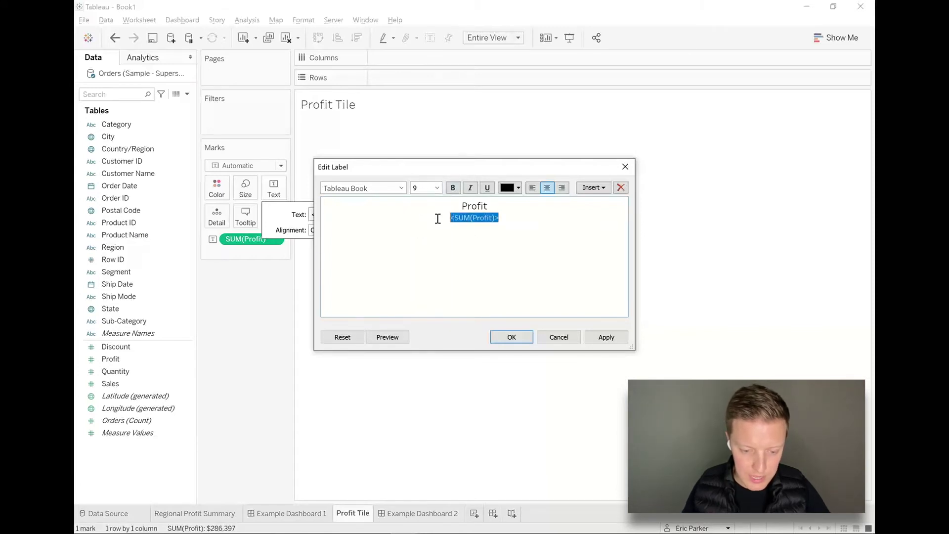
click(437, 188)
click(418, 272)
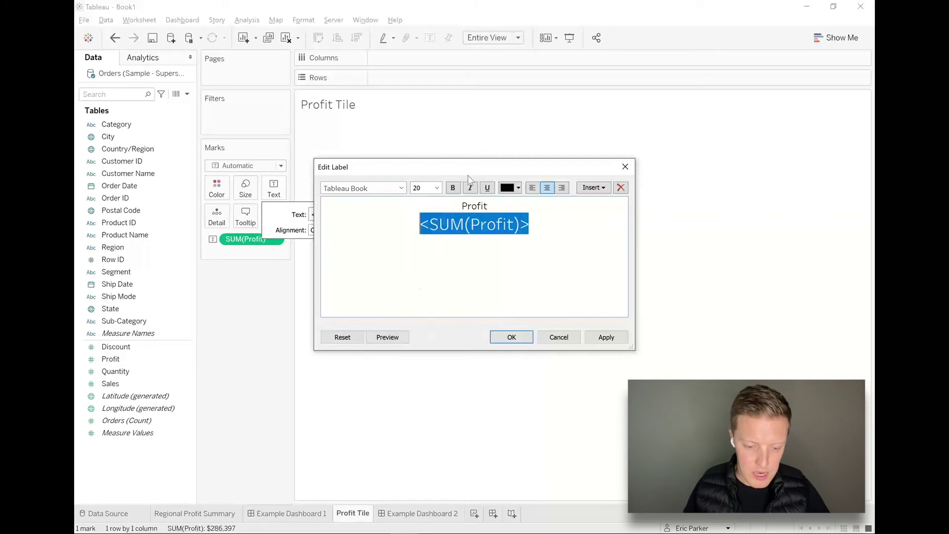
click(452, 188)
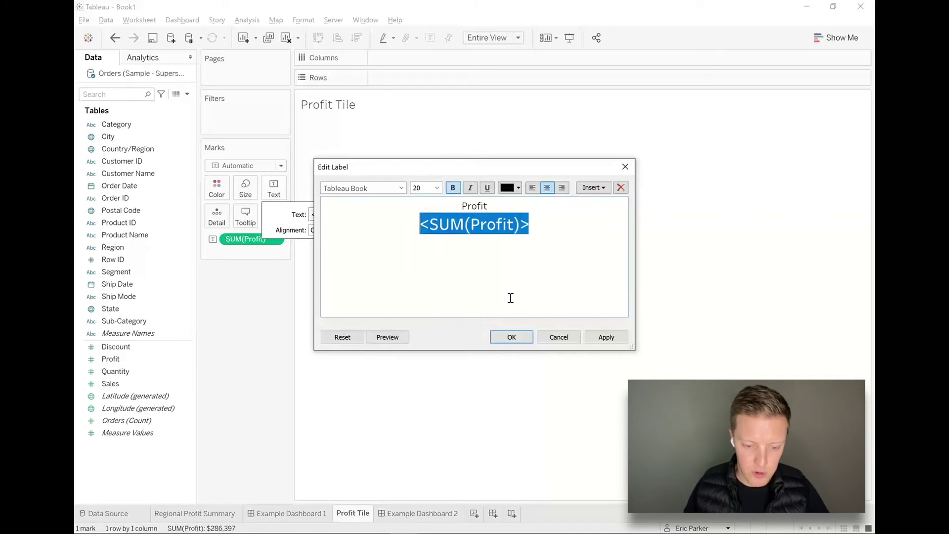
click(515, 337)
click(230, 328)
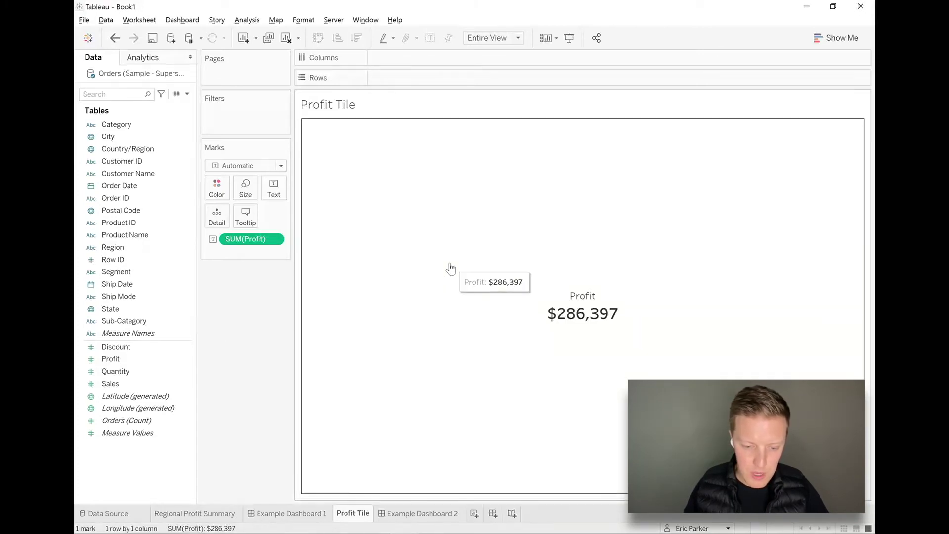
- Turn off tooltips for the Profit Tile sheet
click(249, 221)
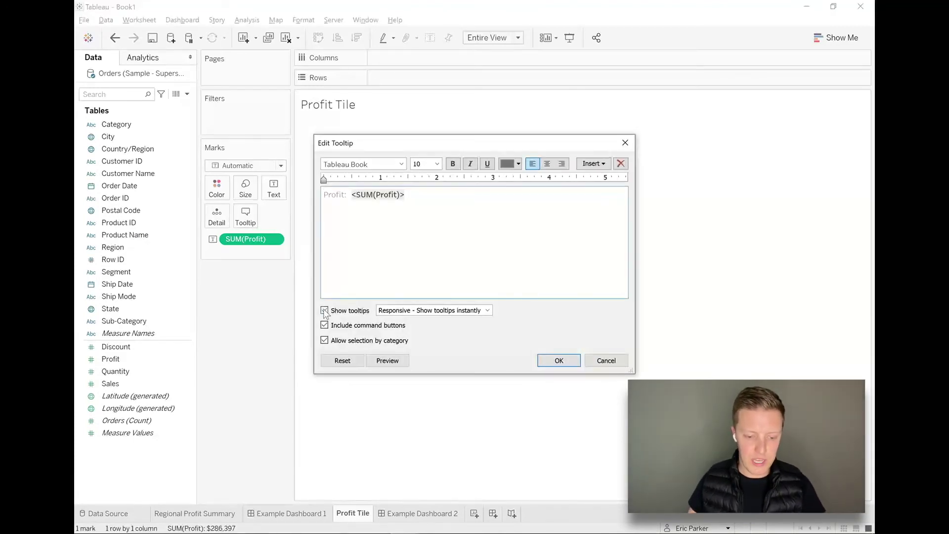
click(324, 311)
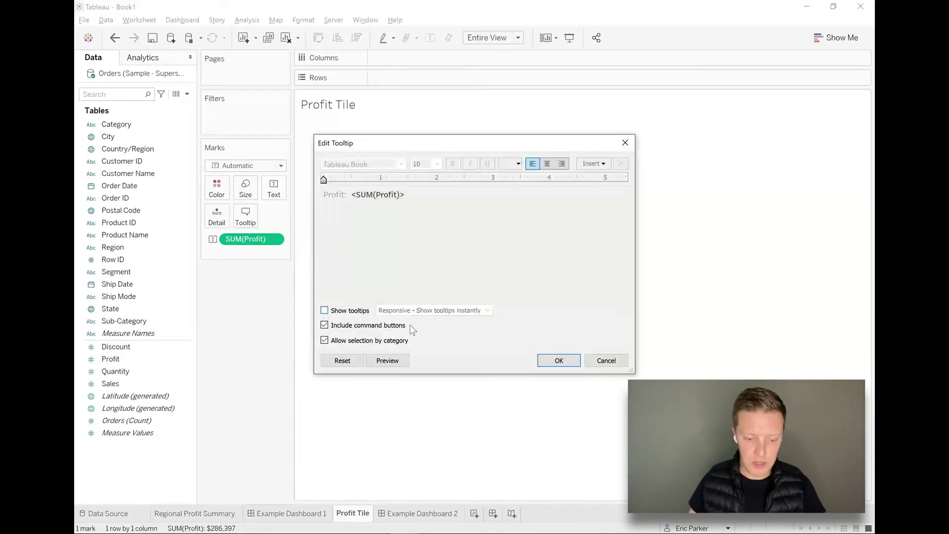
click(559, 360)
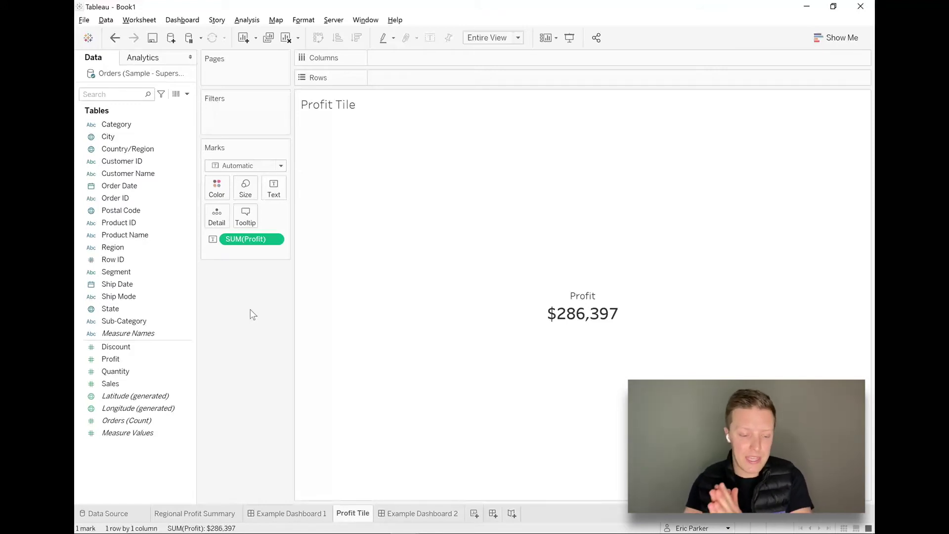
- Copy the formatting of the Regional Profit Summary sheet and paste it onto the Profit Tile sheet
click(216, 516)
right_click(216, 518)
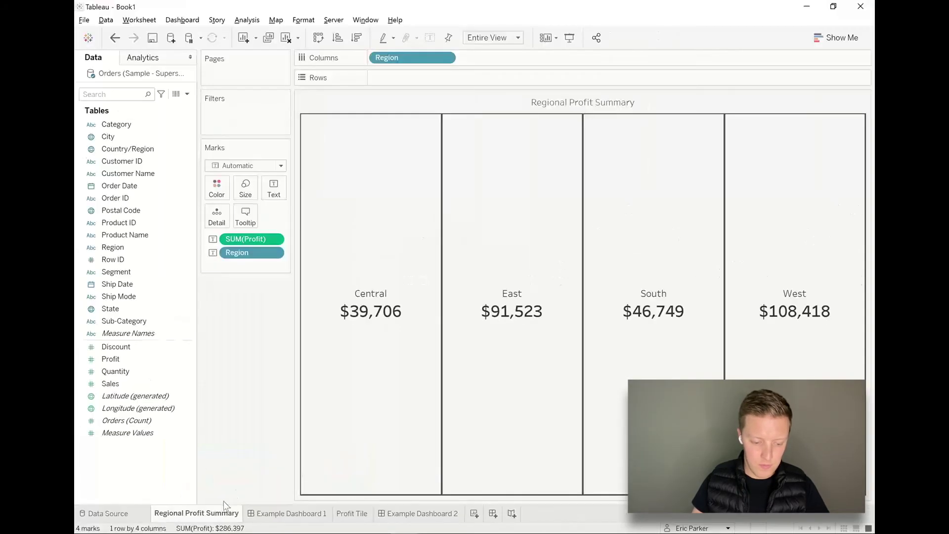
right_click(223, 509)
click(254, 458)
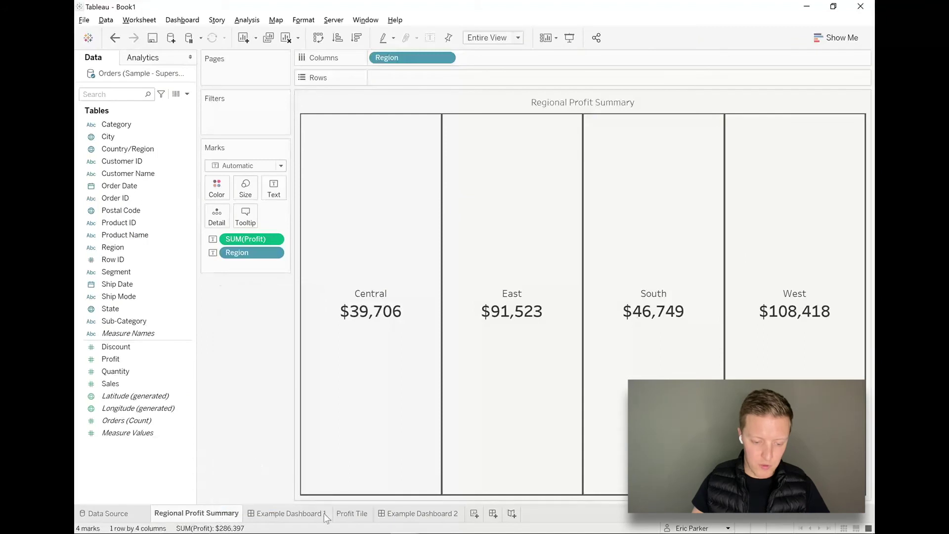
click(352, 513)
right_click(363, 516)
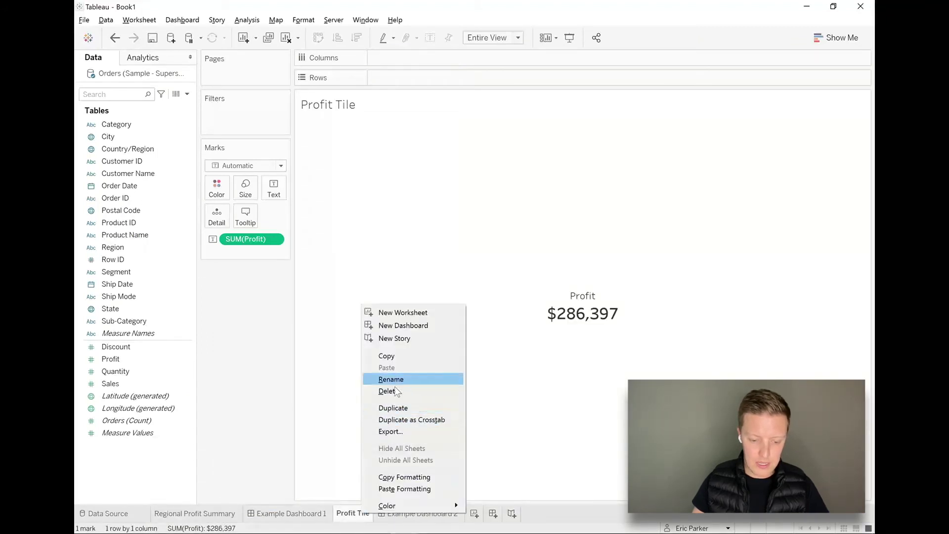
click(391, 489)
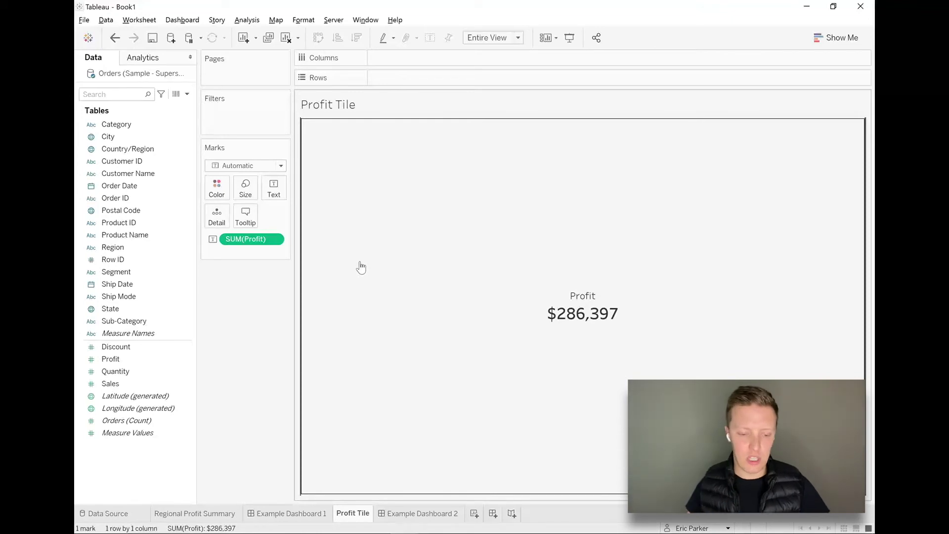
- Set the column divider's pane and header borders on the Profit Tile sheet to None
right_click(405, 226)
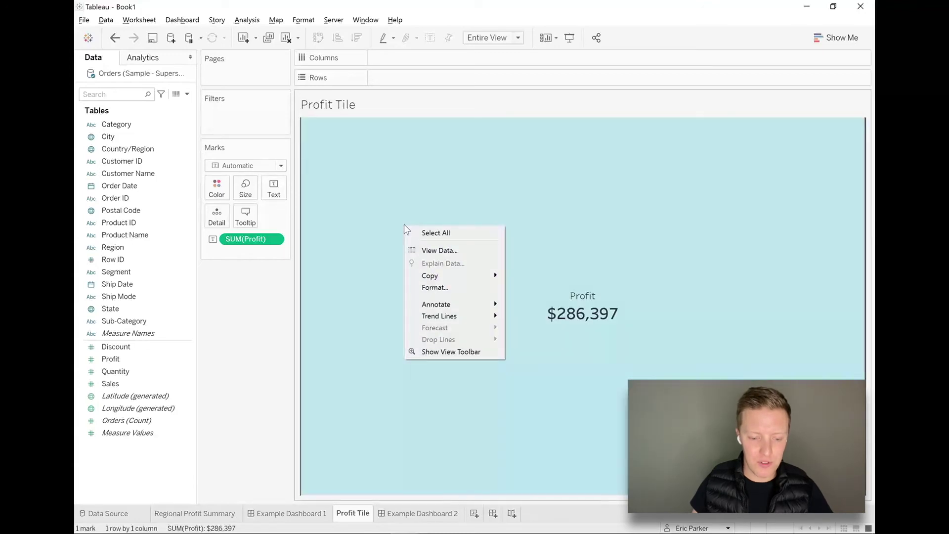
click(445, 287)
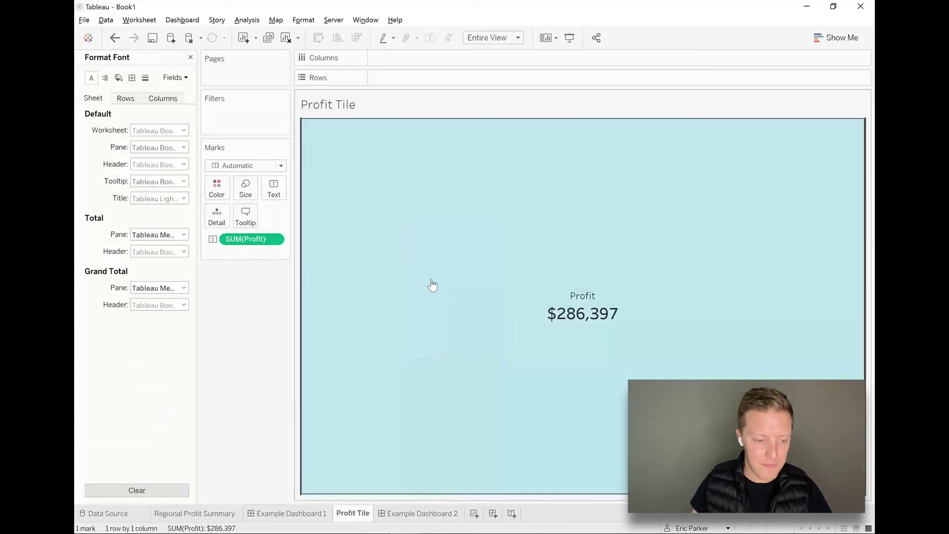
click(132, 78)
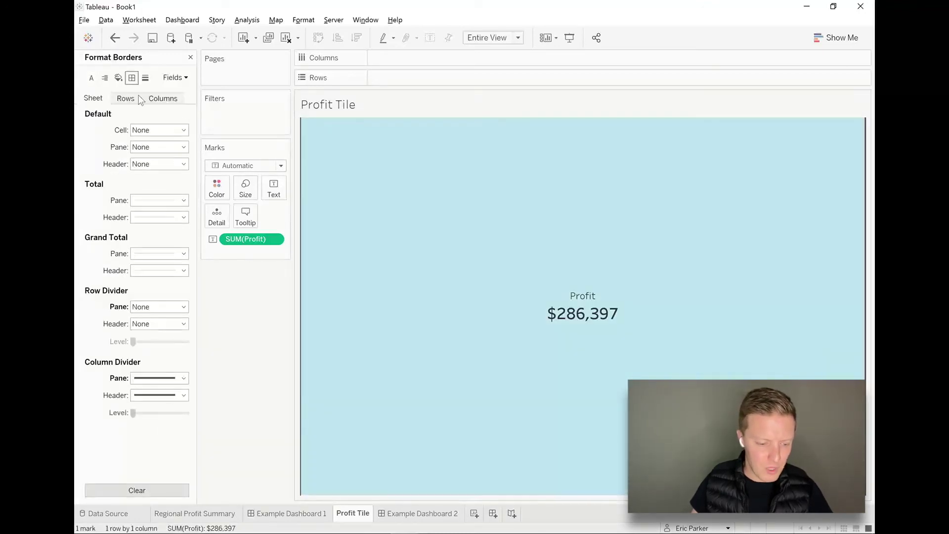
click(159, 378)
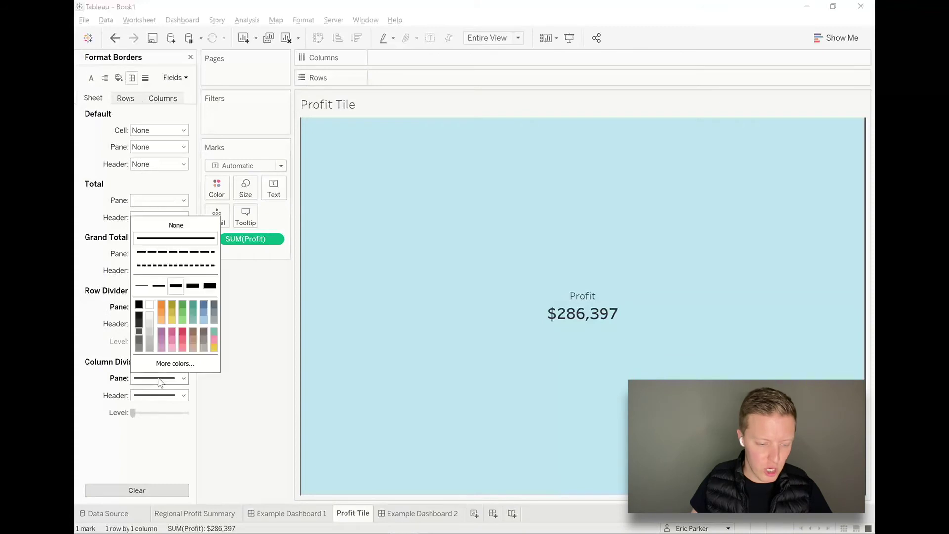
click(181, 227)
click(148, 310)
click(258, 302)
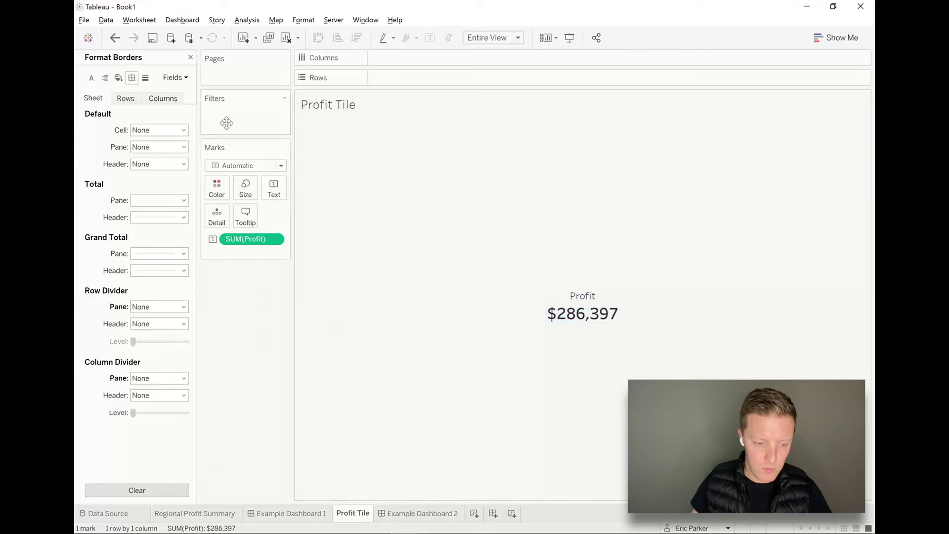
click(190, 57)
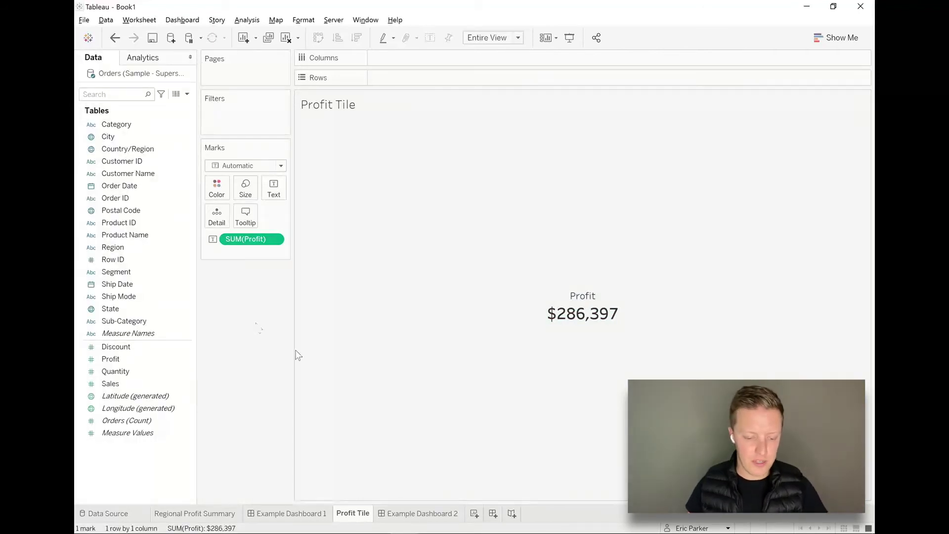
- Duplicate the Profit Tile sheet and rename the copy Sales Tile
mouse_move(368, 518)
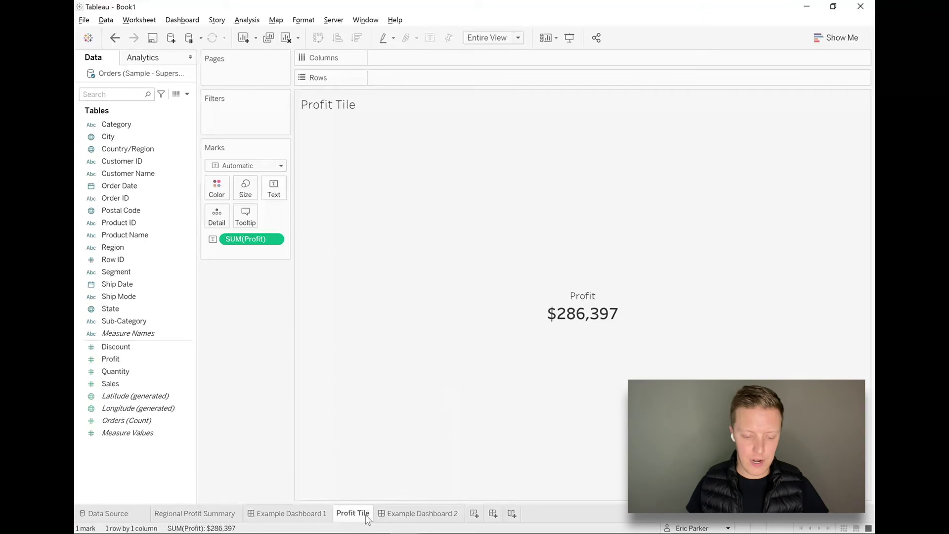
right_click(368, 519)
click(405, 411)
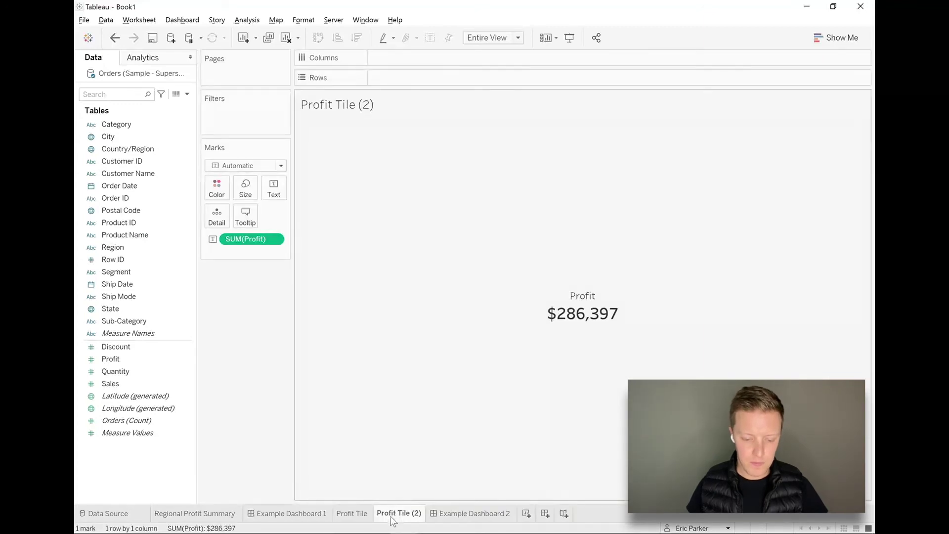
double_click(392, 516)
text(Sales Tile)
key(Return)
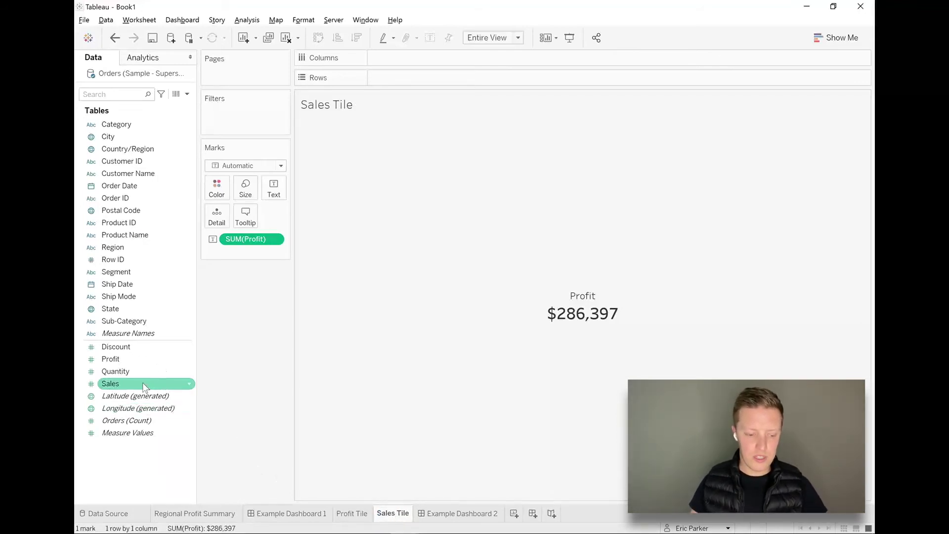
- Replace SUM(Profit) with Sales as the text mark on Sales Tile and change the label's caption to Sales
drag(118, 388, 241, 237)
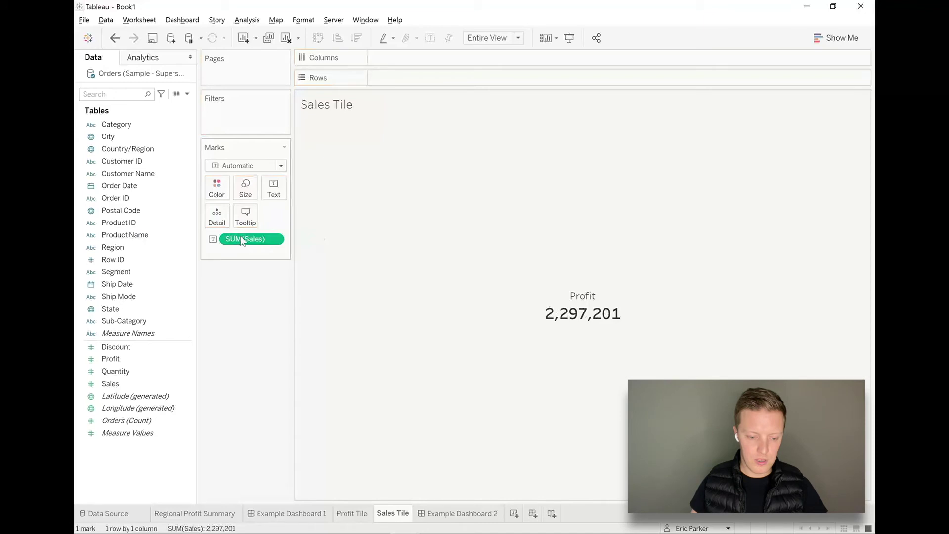
click(273, 188)
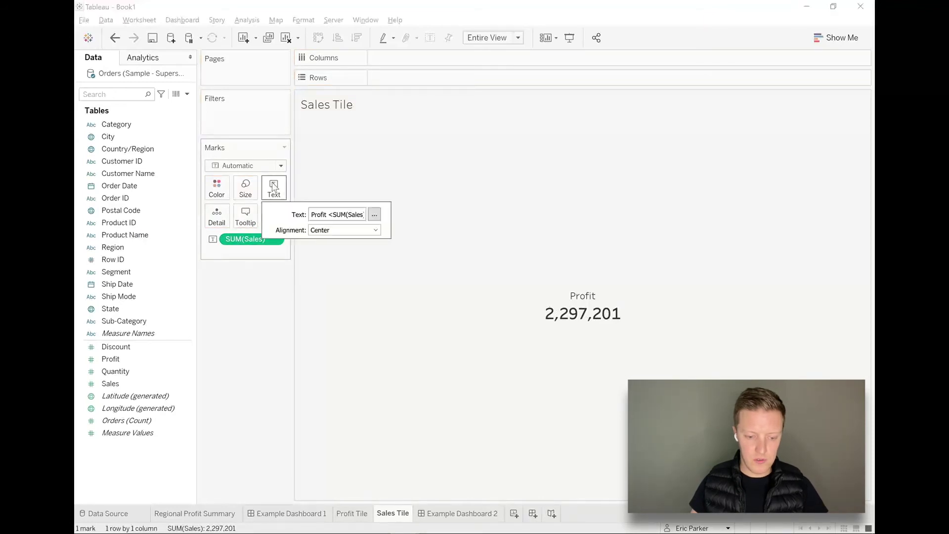
click(375, 215)
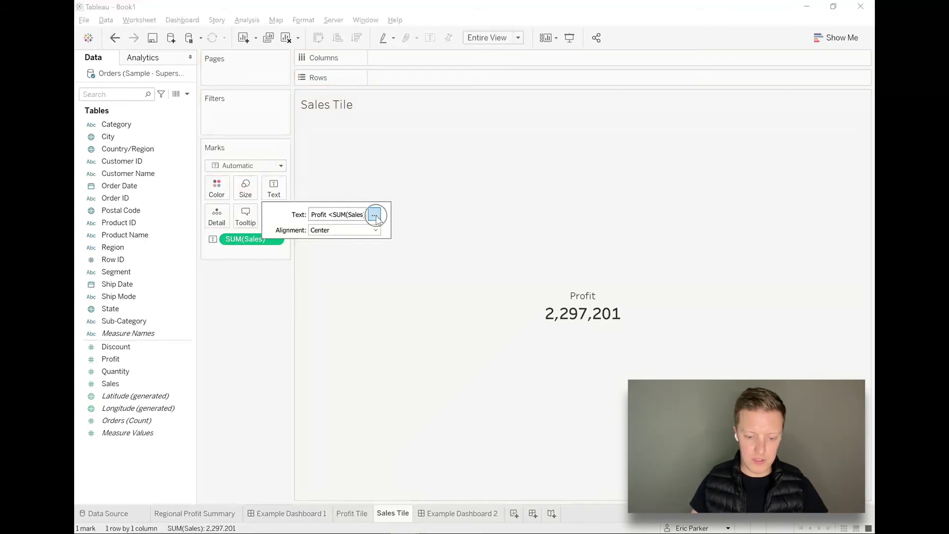
drag(495, 207, 432, 206)
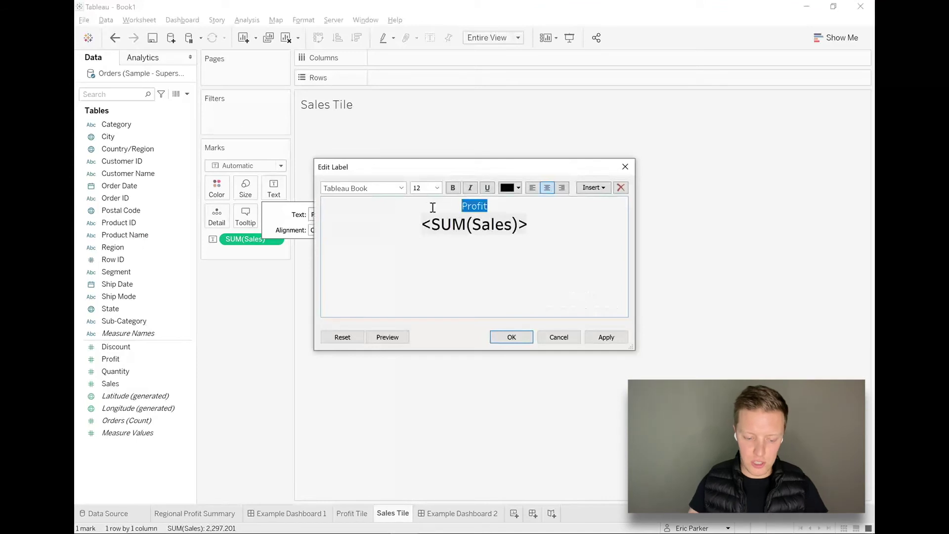
key(BackSpace)
text(Sales)
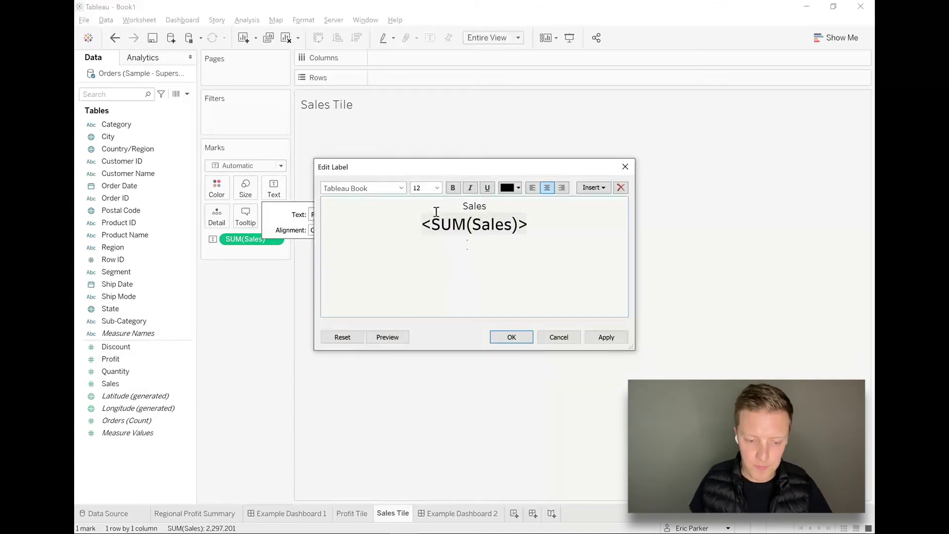
click(507, 339)
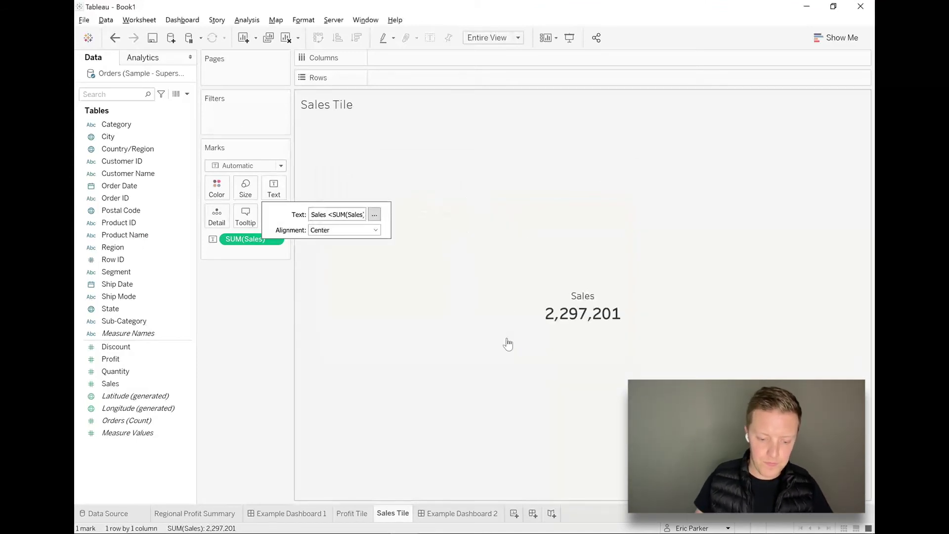
- Set the default number format of the Sales field to Currency (Custom) with no decimal places
click(127, 387)
right_click(128, 387)
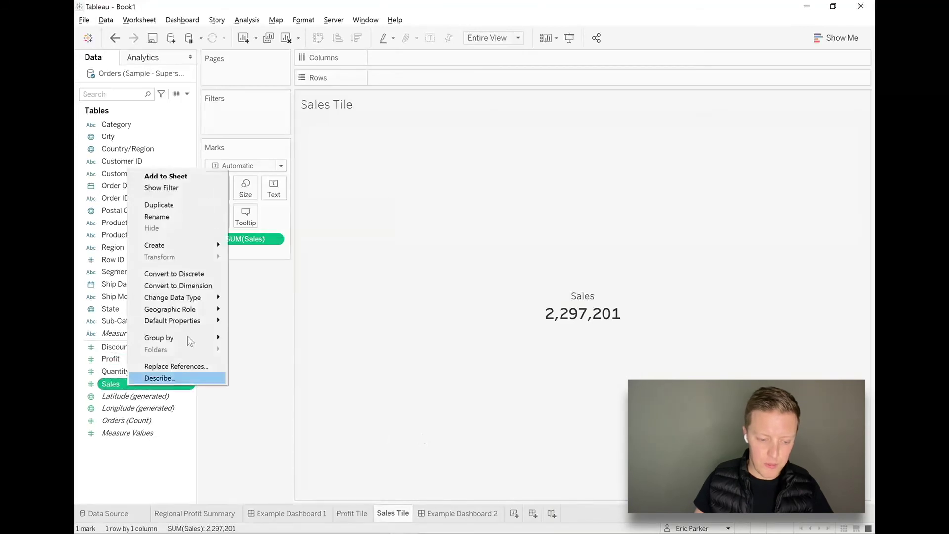
mouse_move(195, 319)
click(266, 343)
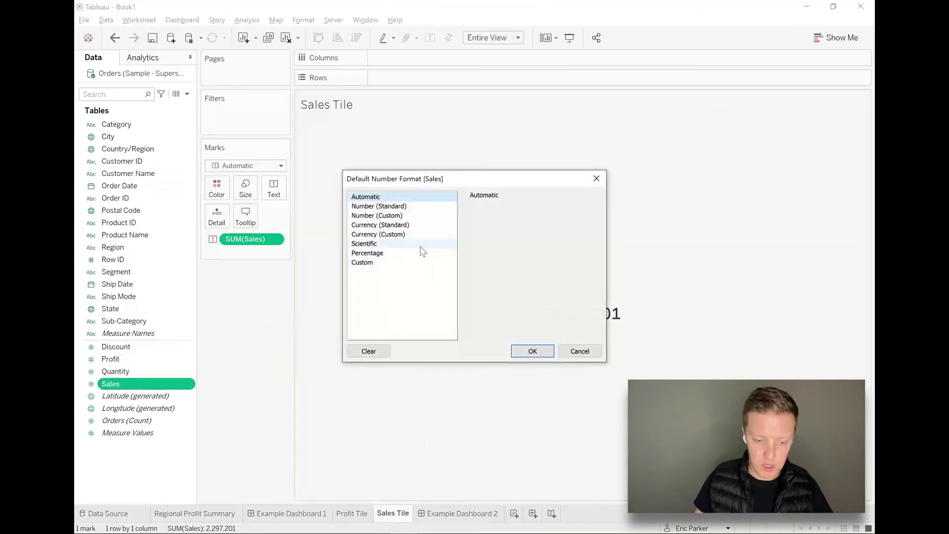
click(405, 234)
click(501, 222)
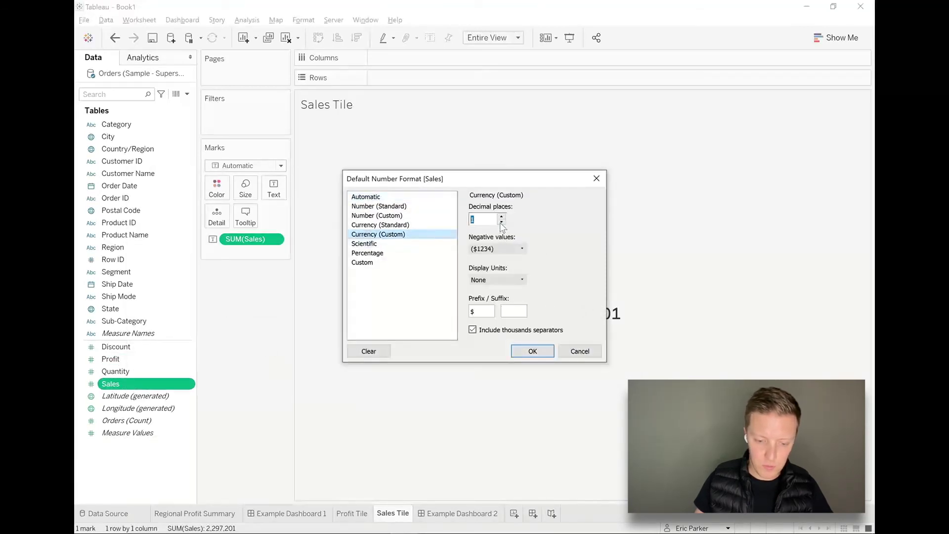
click(533, 351)
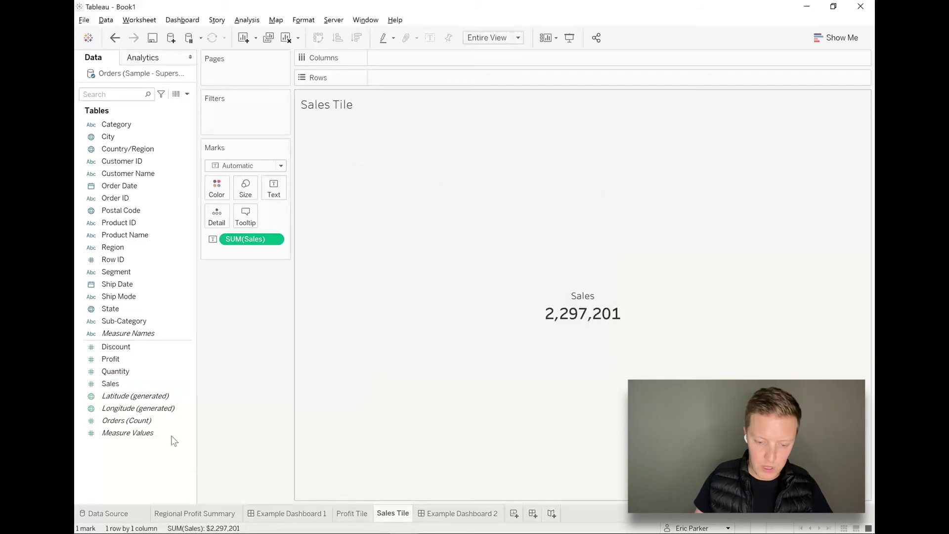
- Duplicate the Sales Tile sheet and rename the copy Discount % Tile
right_click(391, 518)
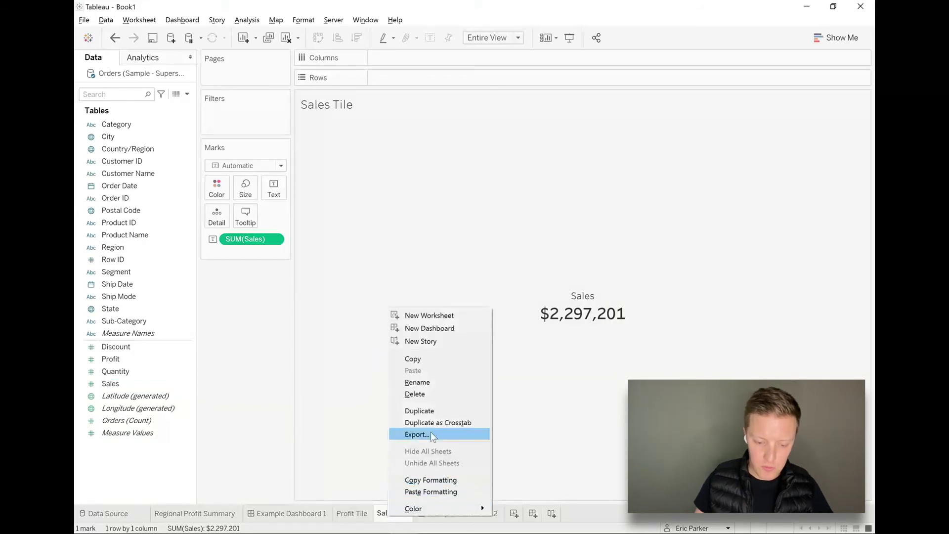
click(431, 415)
double_click(434, 514)
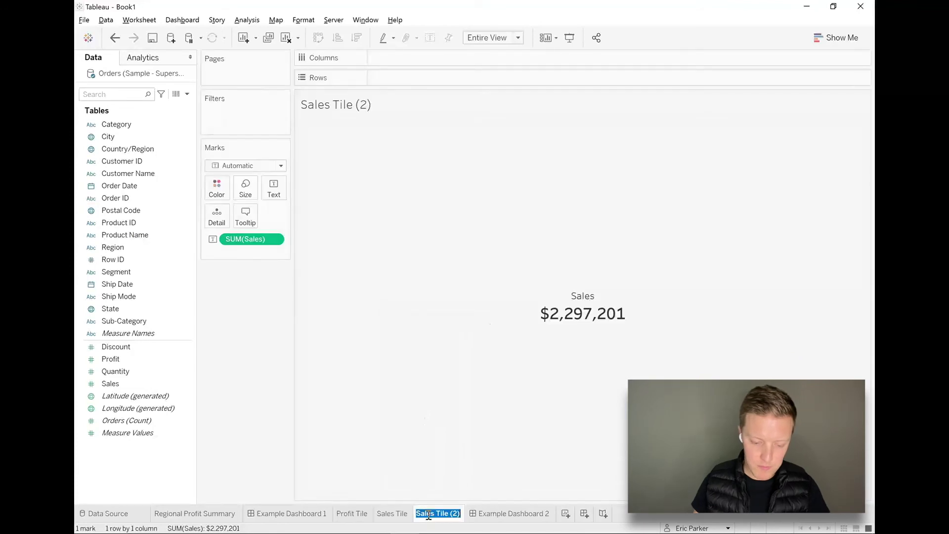
text(Discount % Tile)
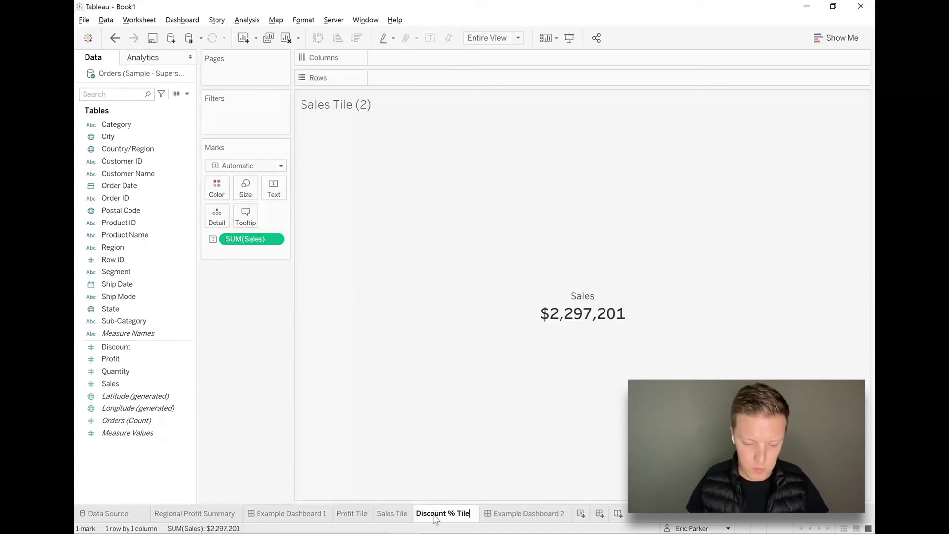
key(Return)
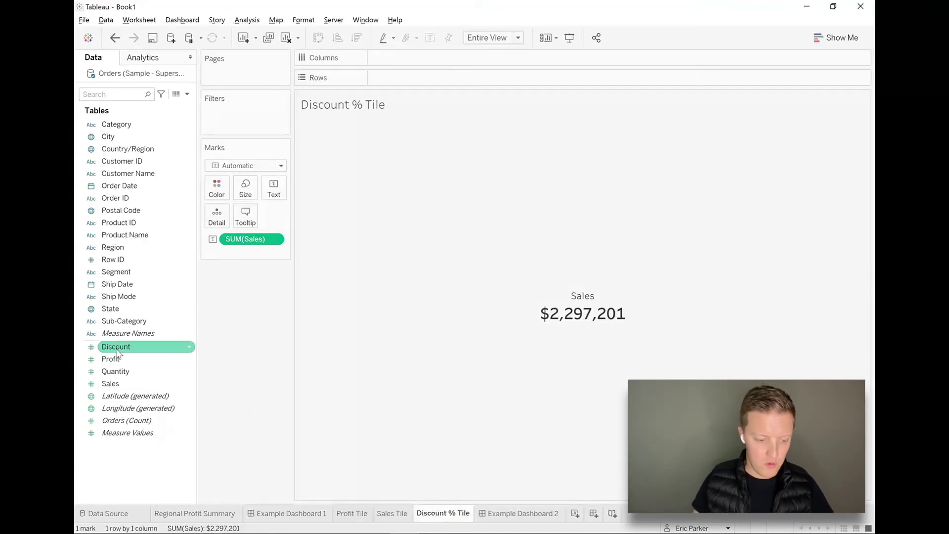
- Replace SUM(Sales) with Discount as the text mark and set the Discount field's default number format to Percentage with one decimal place
drag(129, 347, 250, 240)
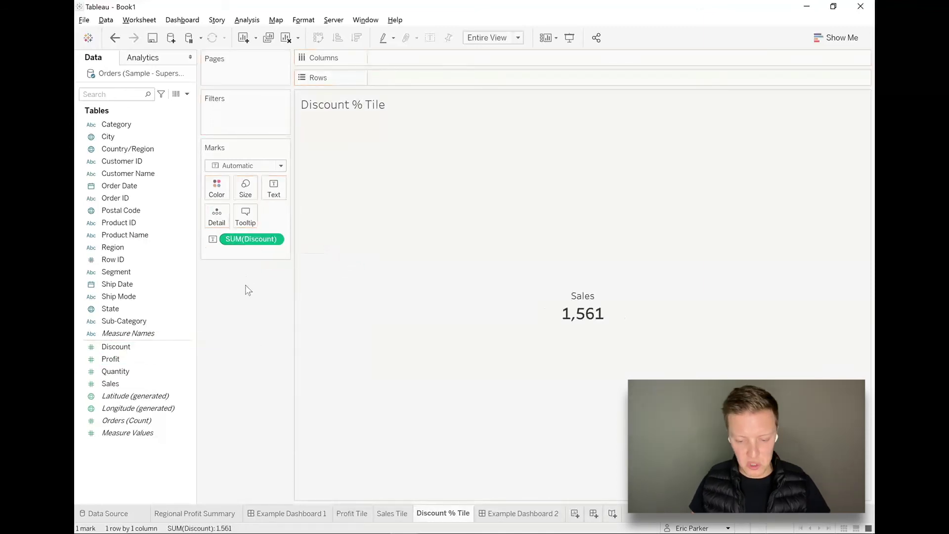
right_click(139, 350)
mouse_move(207, 286)
click(286, 307)
click(373, 253)
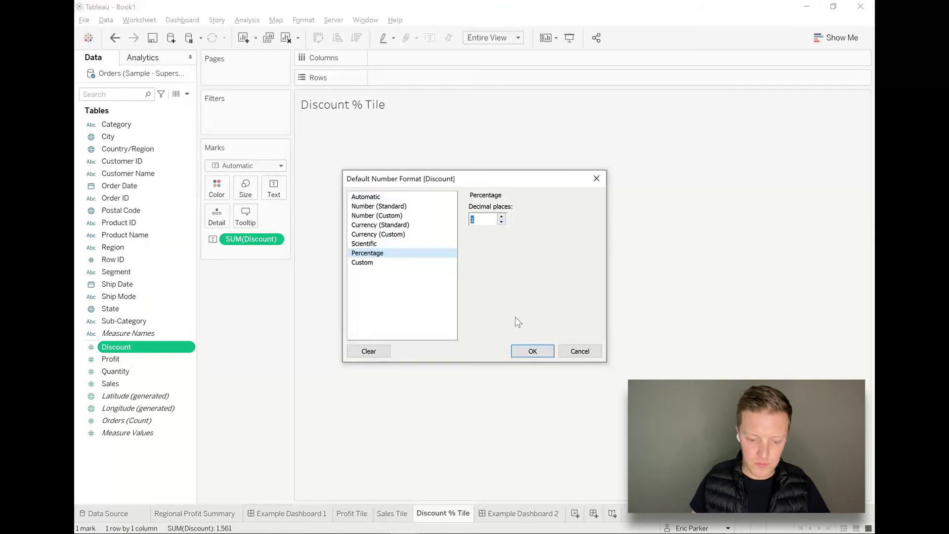
click(529, 351)
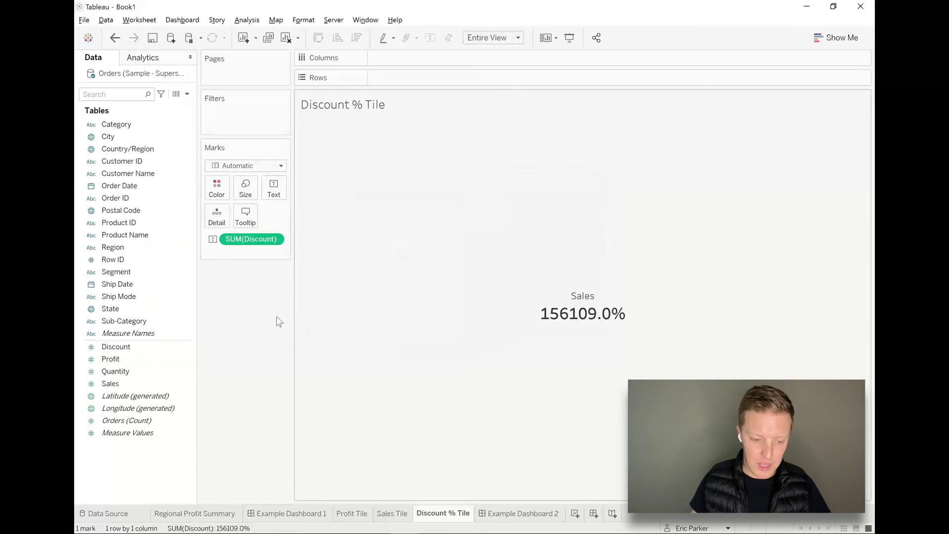
- Change the aggregation of the Discount text mark on Discount % Tile to Average
click(274, 240)
mouse_move(297, 346)
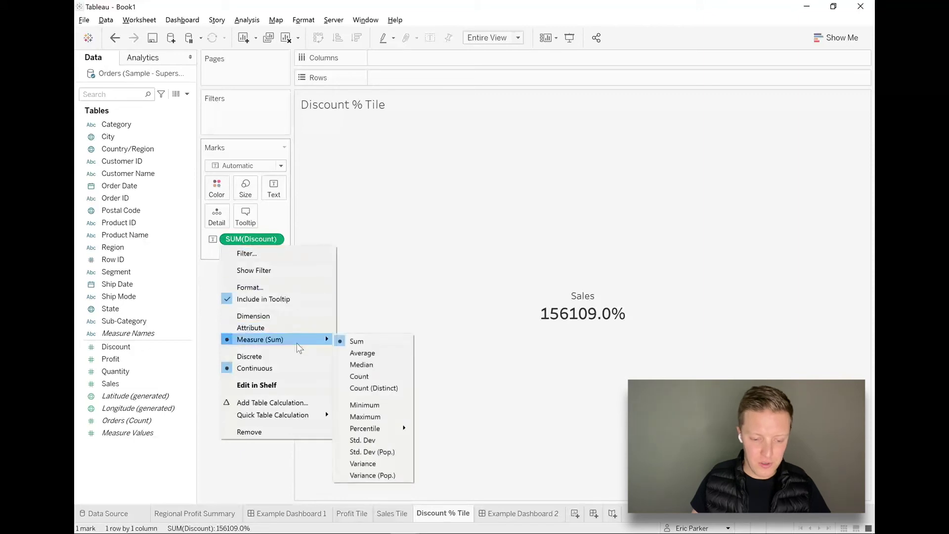
click(363, 353)
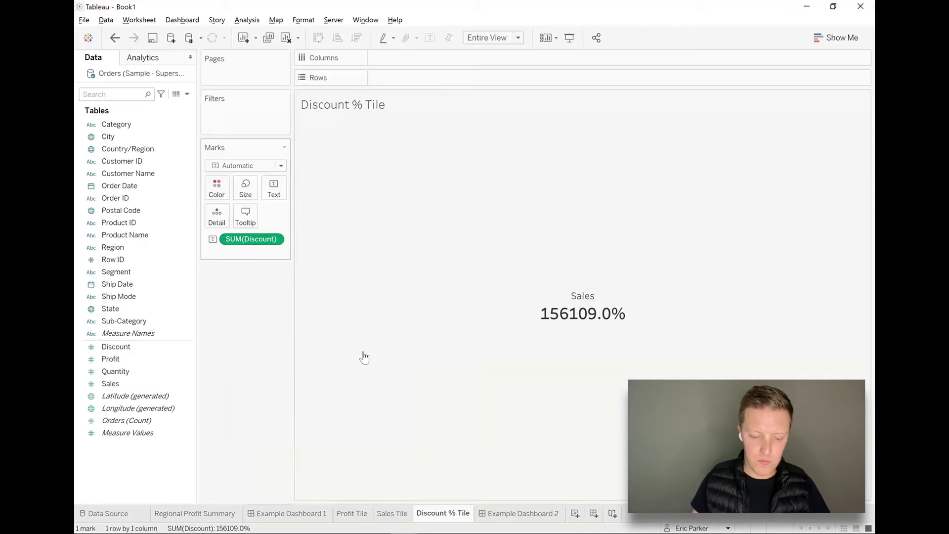
- Change the caption in the Discount % Tile label to "Avg. Discount %"
click(277, 196)
click(375, 218)
drag(494, 214, 383, 202)
text(Avg. Discount %)
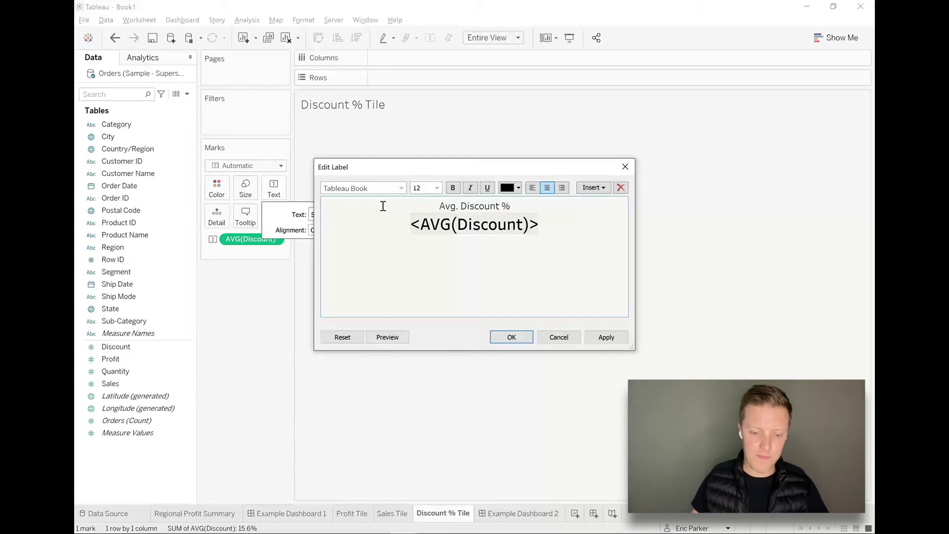
click(512, 337)
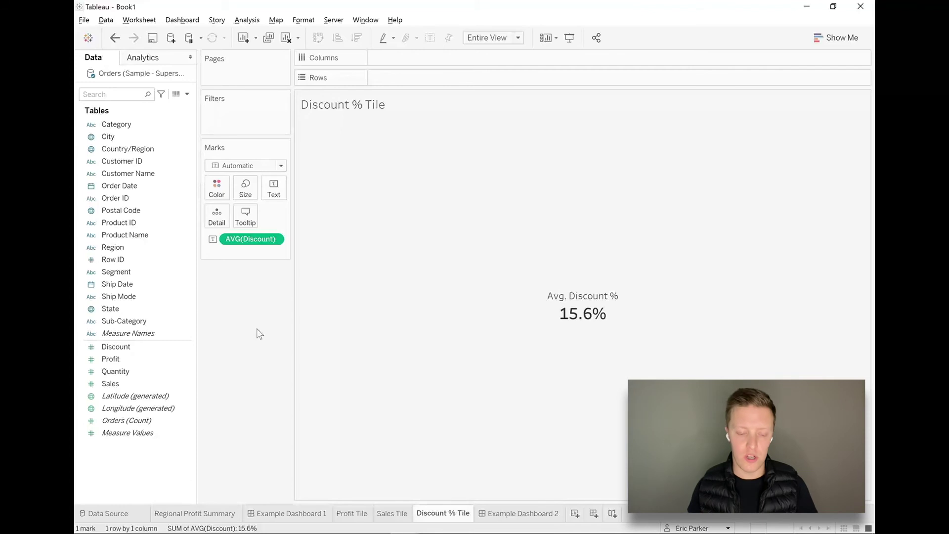
- Open Example Dashboard 2 and add a tiled horizontal container beneath the dashboard title
click(539, 516)
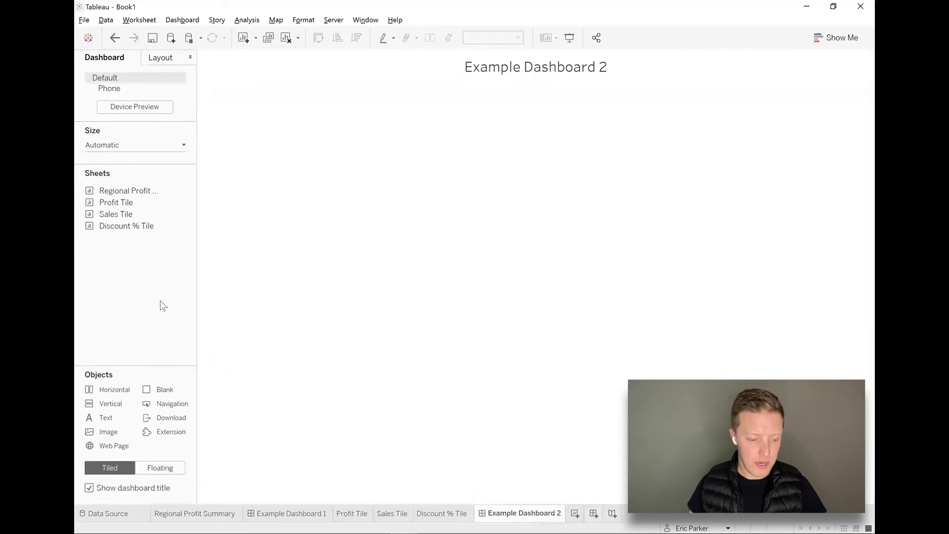
click(114, 390)
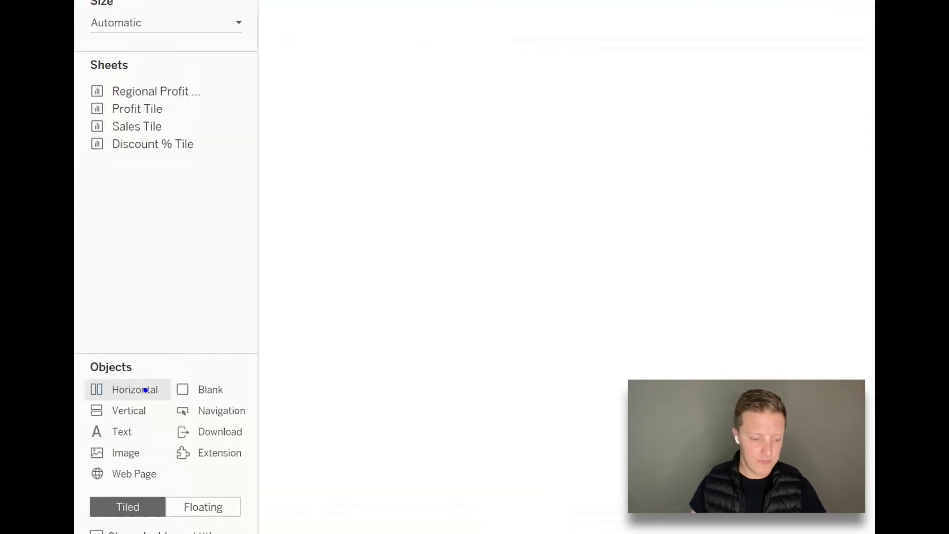
drag(81, 383, 186, 406)
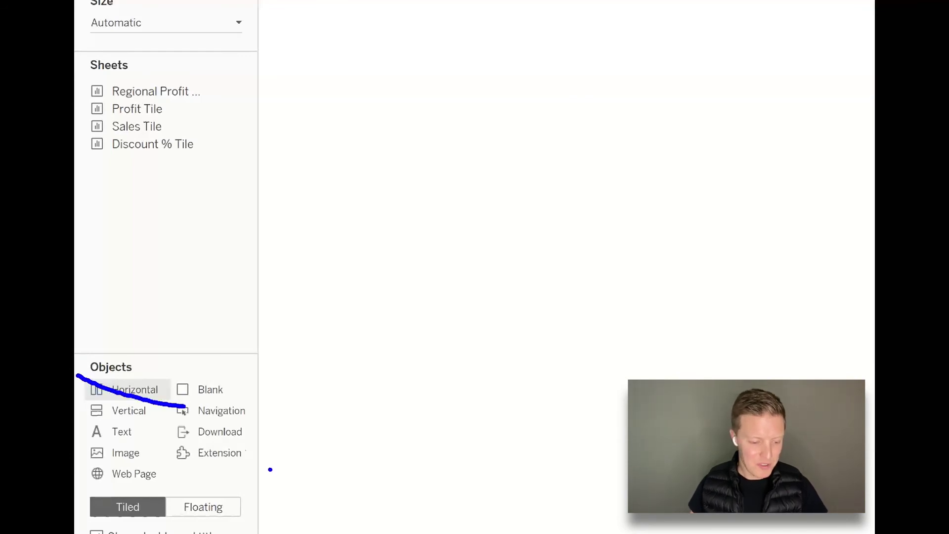
drag(78, 374, 179, 404)
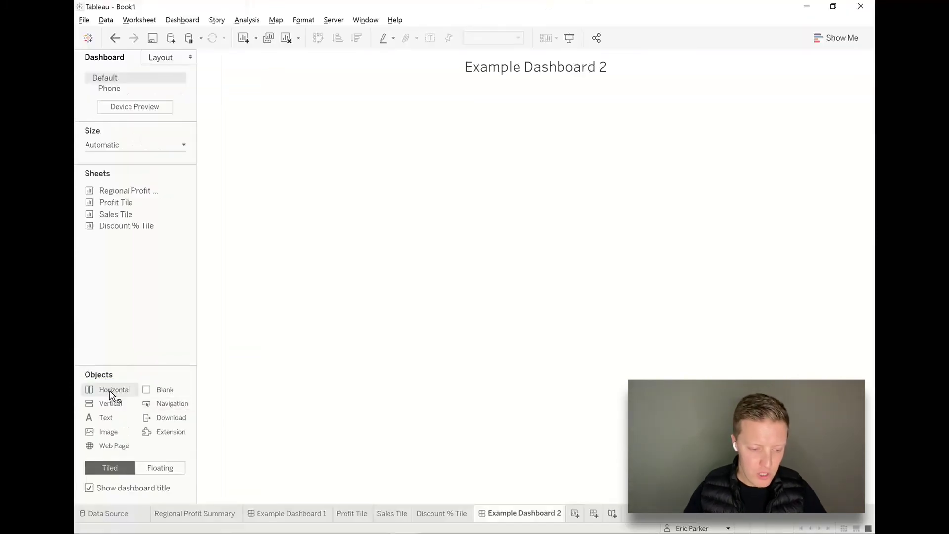
drag(110, 391, 508, 141)
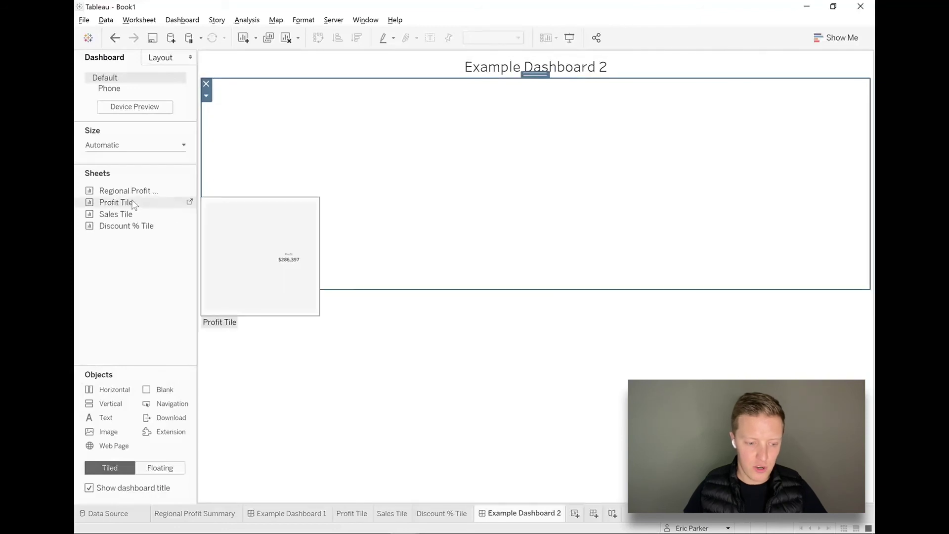
drag(105, 218, 491, 218)
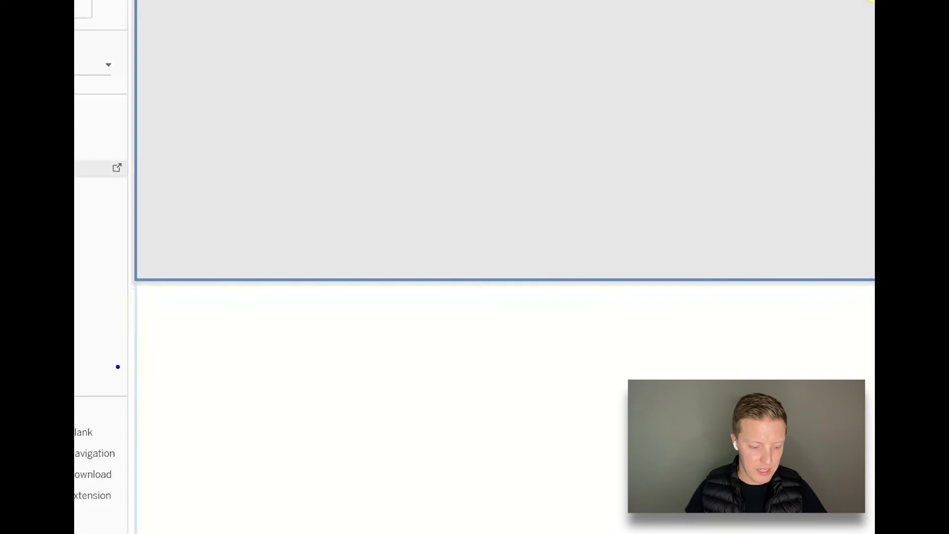
mouse_move(166, 287)
mouse_down()
mouse_move(140, 313)
mouse_move(138, 402)
mouse_up()
mouse_move(166, 286)
mouse_down()
mouse_move(137, 288)
mouse_move(172, 312)
mouse_up()
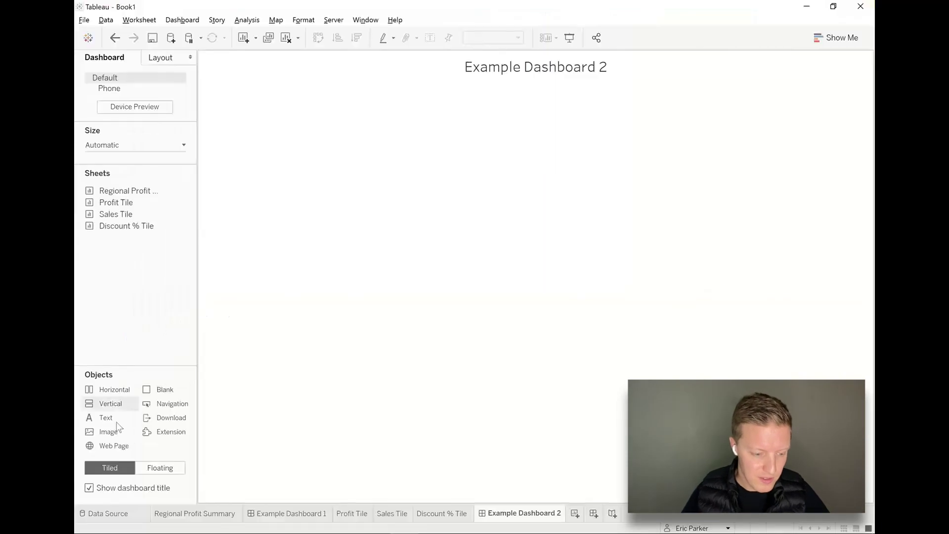
- Place Sales Tile, Profit Tile and Discount % Tile side by side, in that order, inside the horizontal container
drag(115, 214, 395, 205)
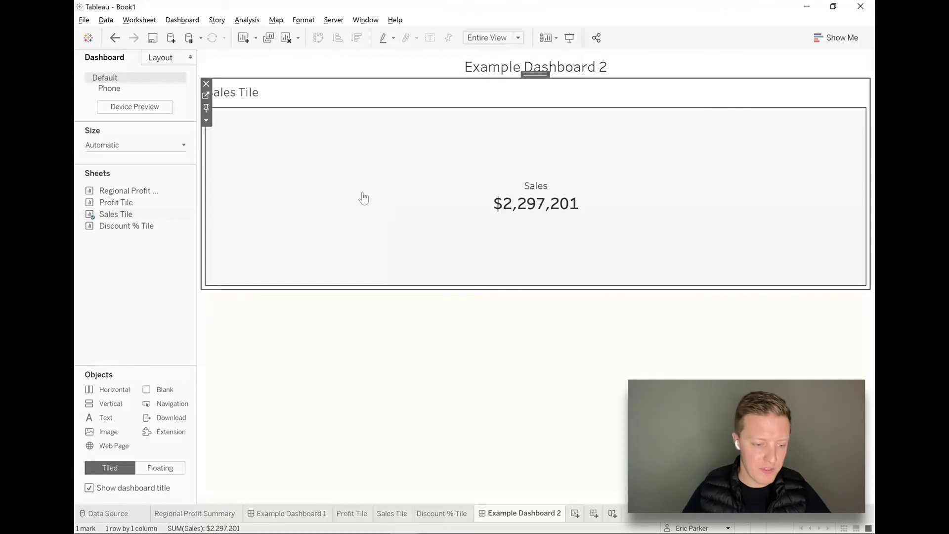
drag(116, 202, 707, 196)
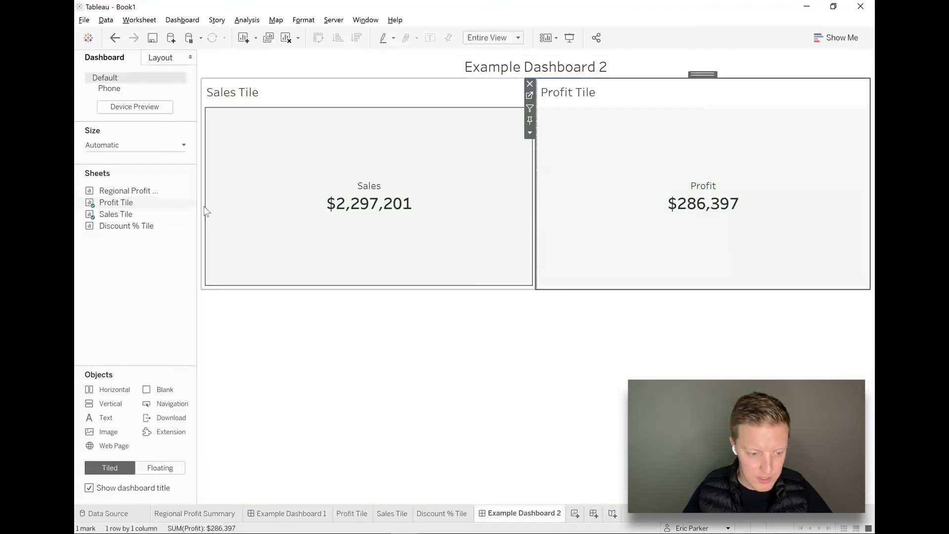
click(717, 229)
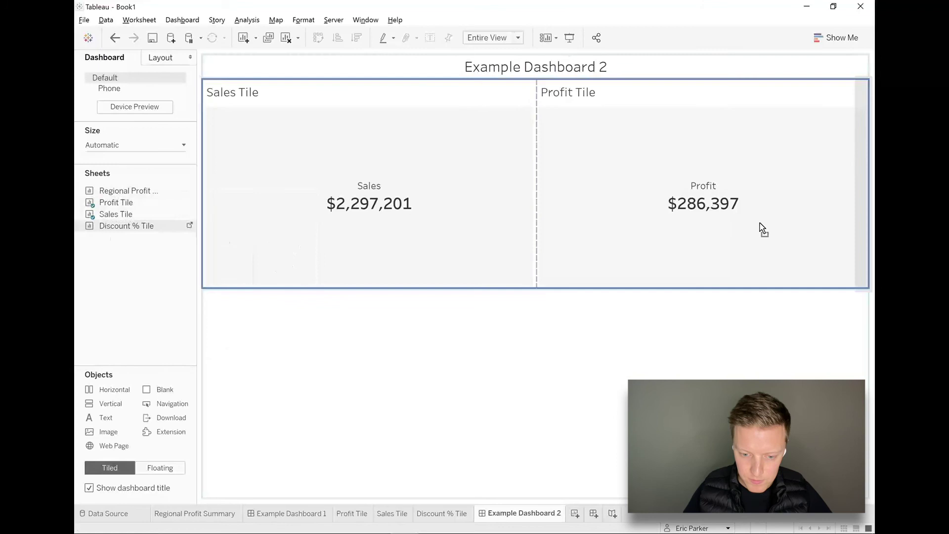
drag(761, 227, 760, 228)
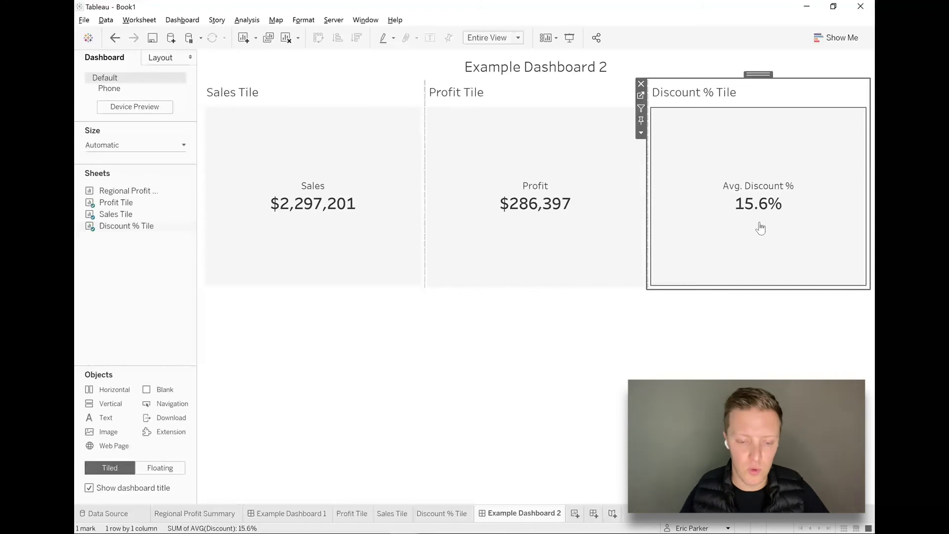
- Select the horizontal container holding the three tiles and distribute its contents evenly
click(541, 106)
click(545, 101)
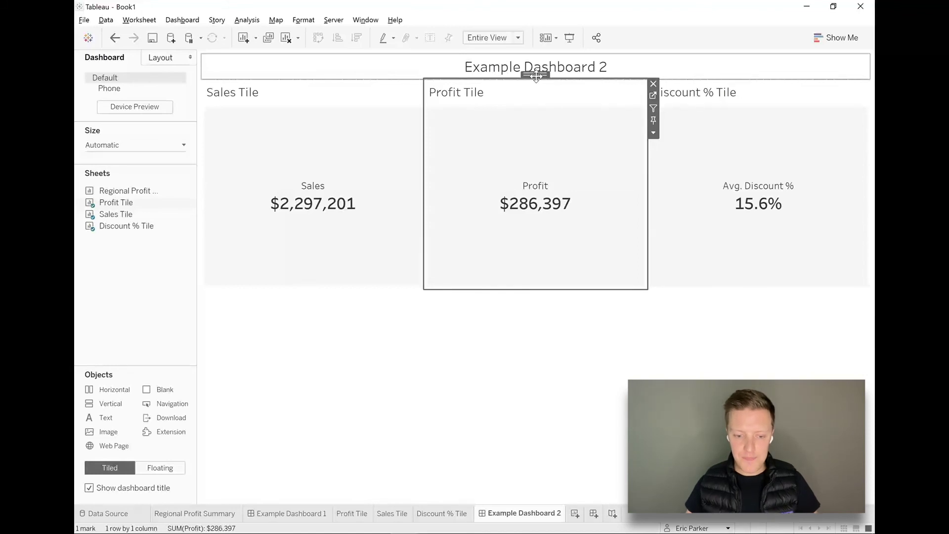
double_click(536, 75)
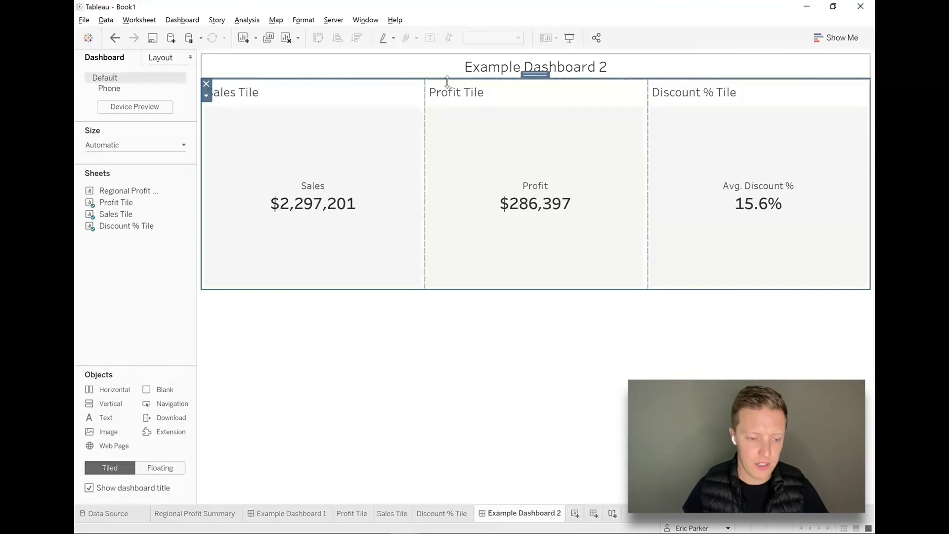
click(206, 96)
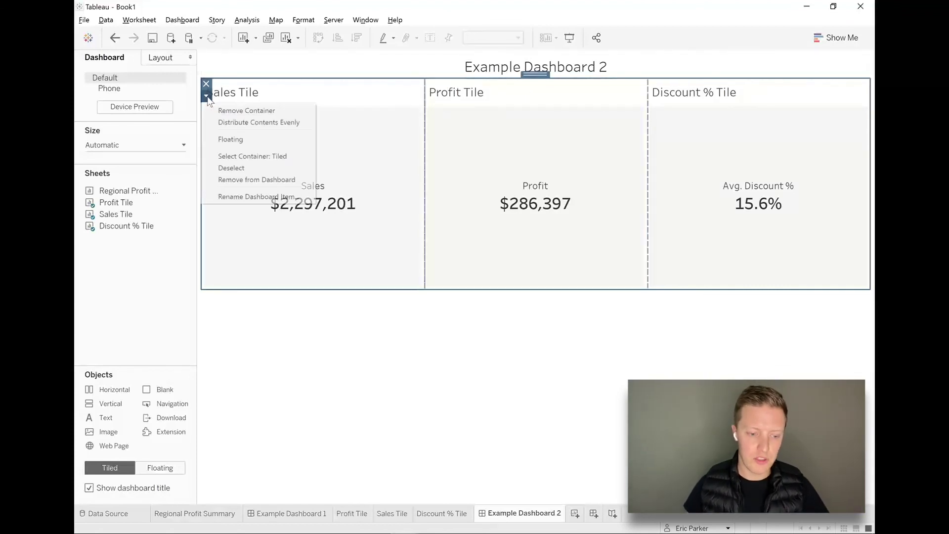
click(279, 123)
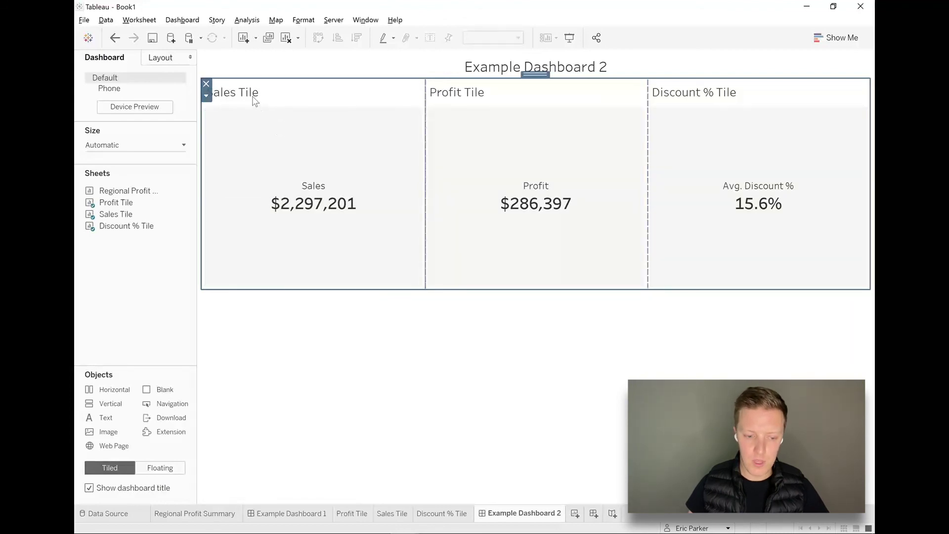
- Hide the sheet titles of Sales Tile, Profit Tile and Discount % Tile on the dashboard
right_click(256, 97)
click(272, 125)
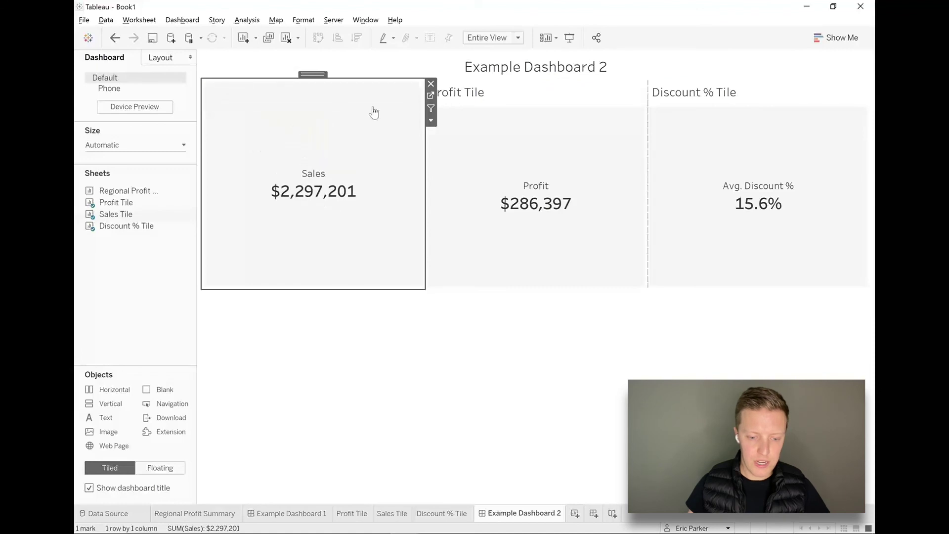
right_click(465, 90)
click(488, 118)
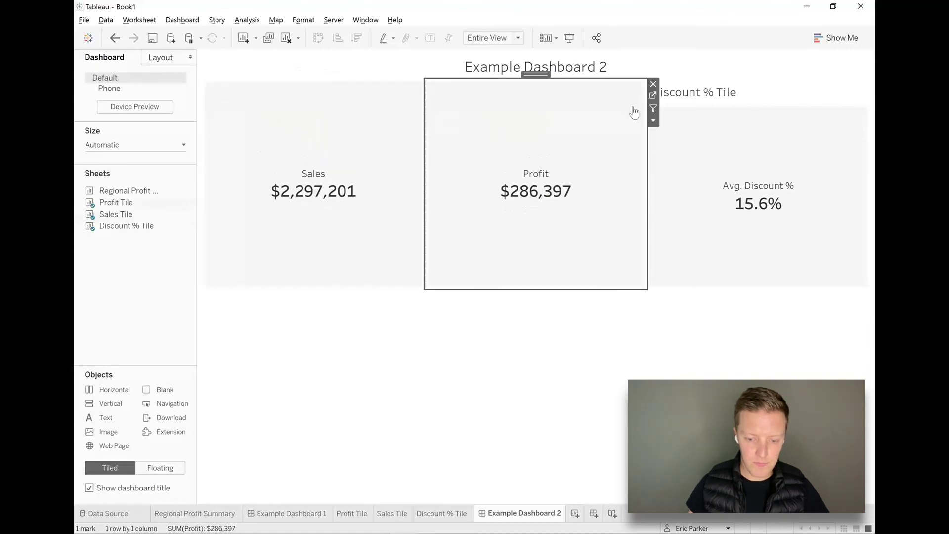
right_click(677, 91)
click(689, 120)
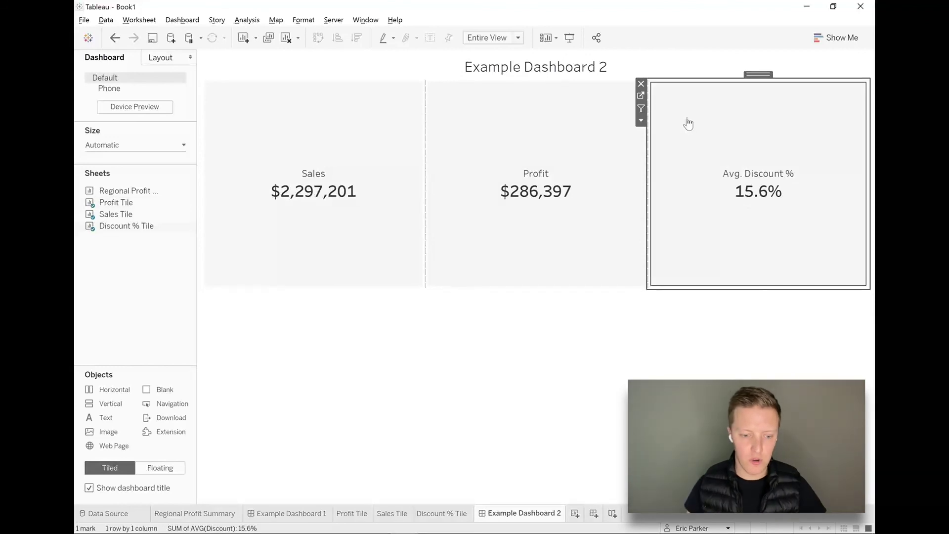
- Give Sales Tile on the dashboard a solid blue border in the middle line thickness
click(374, 126)
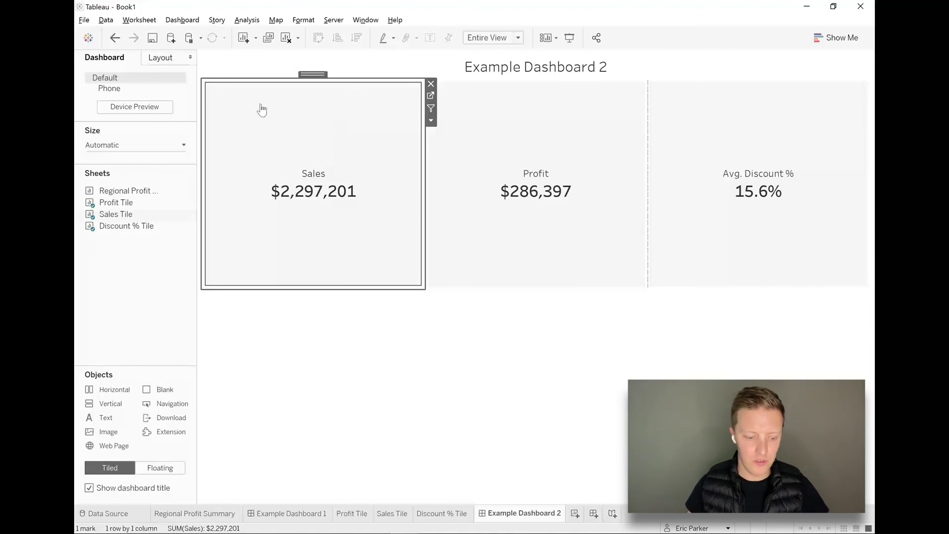
mouse_move(196, 39)
mouse_down()
mouse_move(134, 60)
mouse_move(198, 46)
mouse_up()
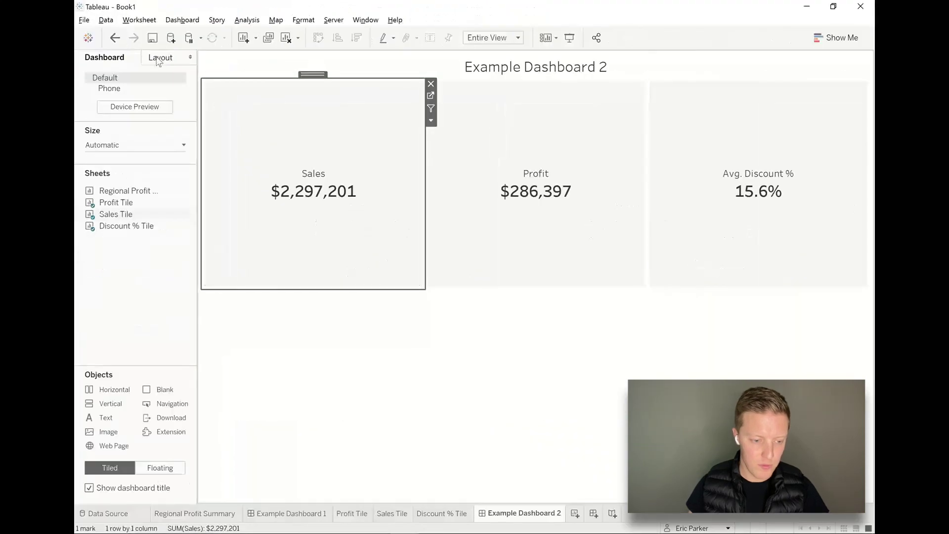
click(158, 59)
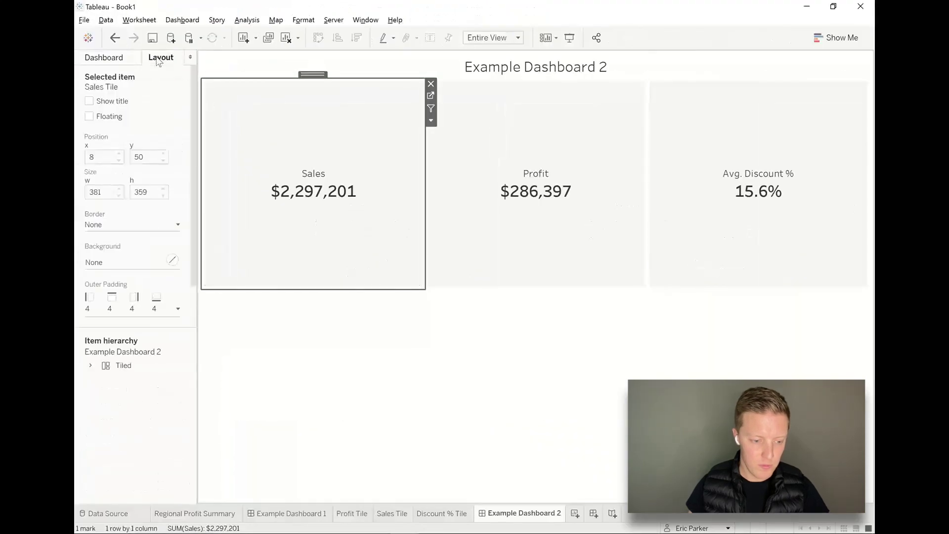
click(149, 228)
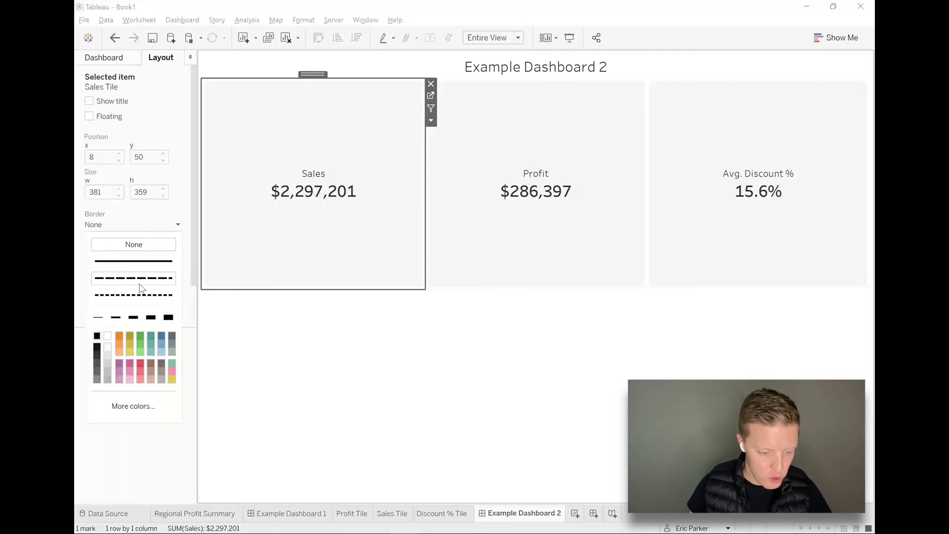
click(161, 335)
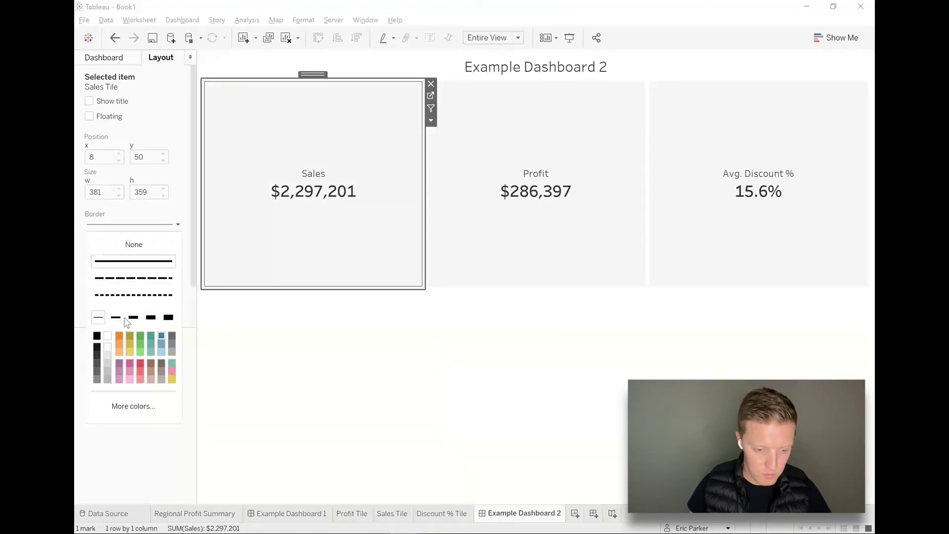
click(133, 318)
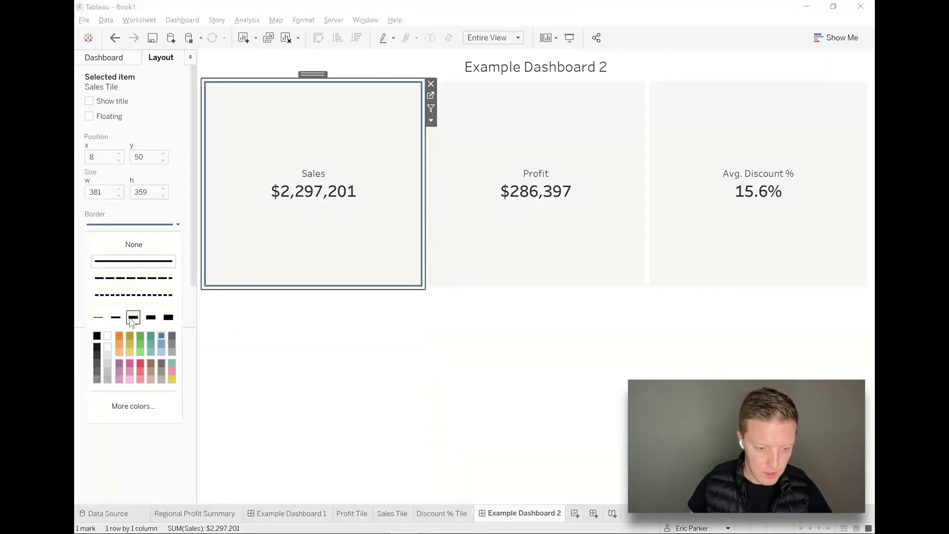
- Give Profit Tile on the dashboard a green border in the middle line thickness
click(526, 258)
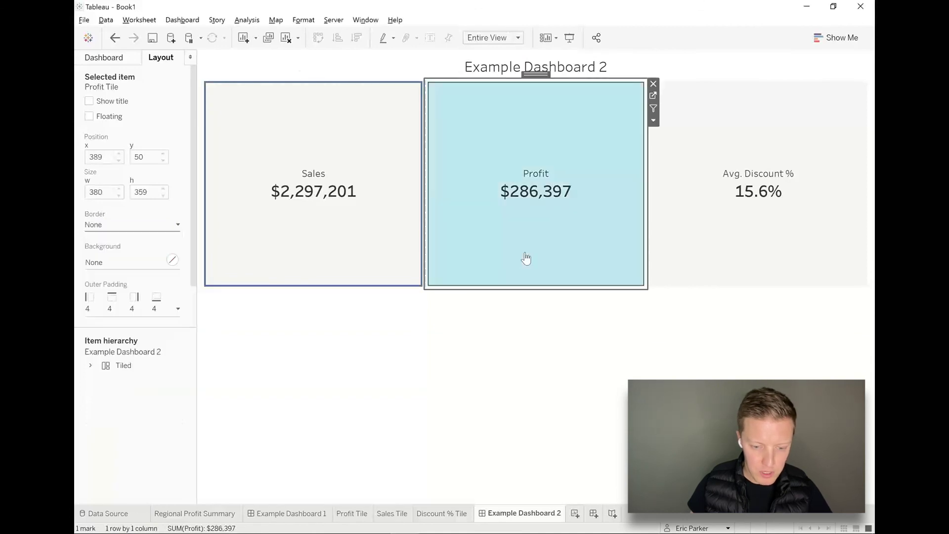
click(118, 227)
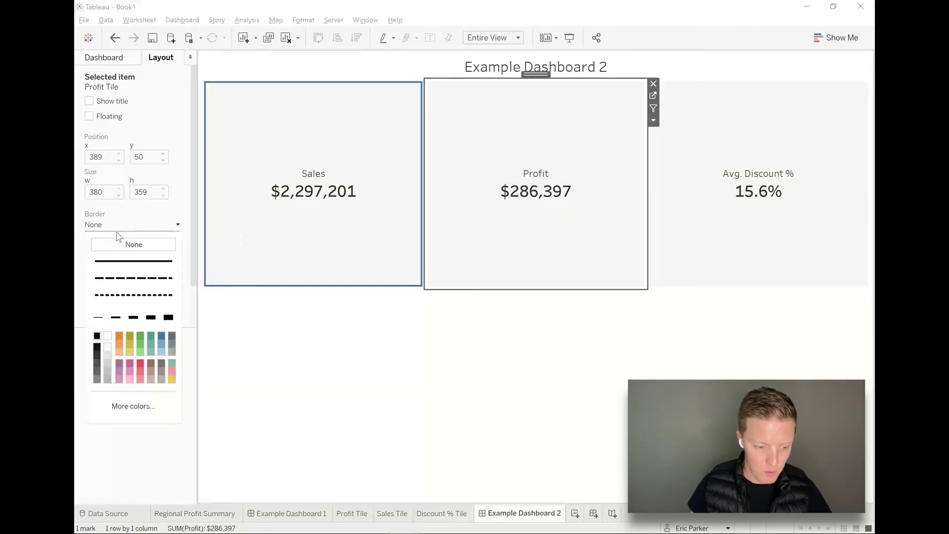
click(133, 318)
click(140, 335)
- Give Discount % Tile on the dashboard an orange border in the middle line thickness
click(791, 270)
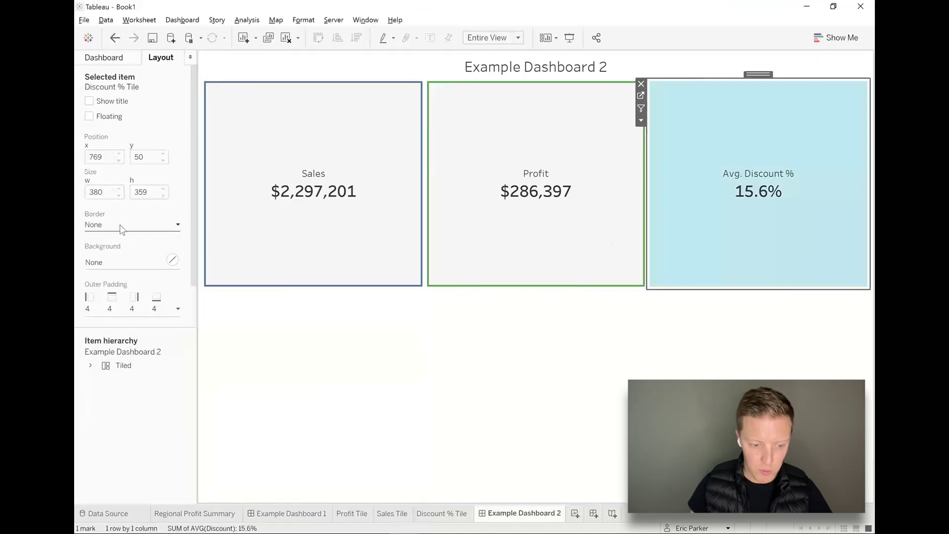
click(120, 226)
click(133, 317)
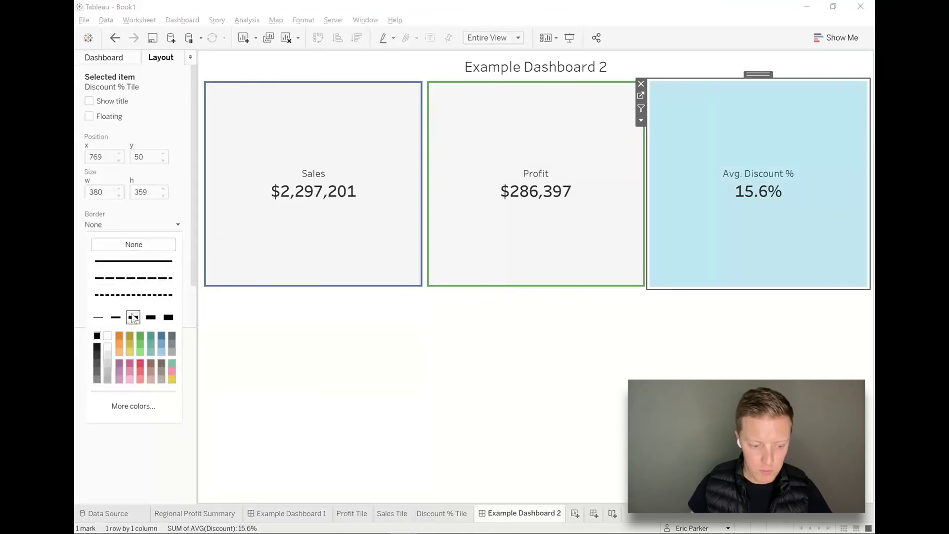
click(120, 335)
click(714, 273)
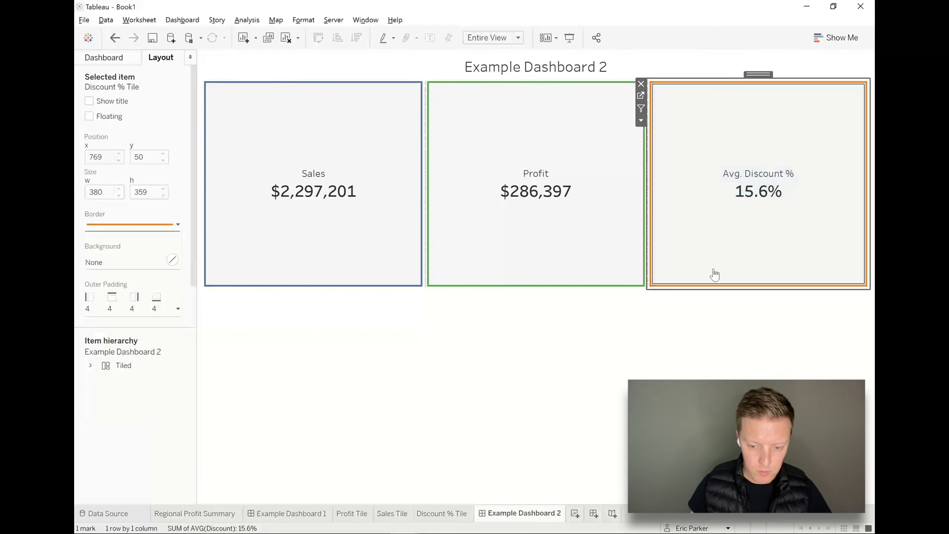
- Shorten the row of three tiles from its lower edge to a slim strip beneath the dashboard title, about a quarter of its height
click(697, 291)
drag(697, 291, 663, 135)
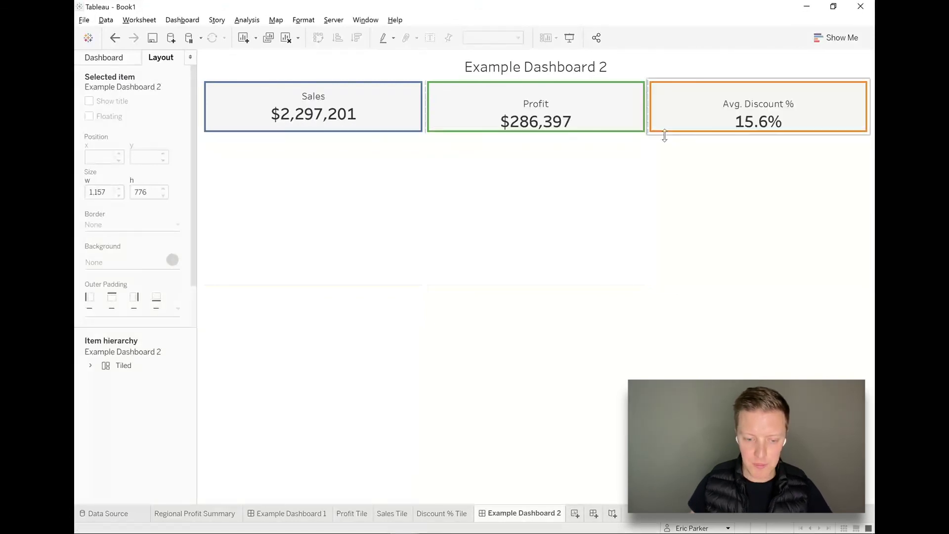